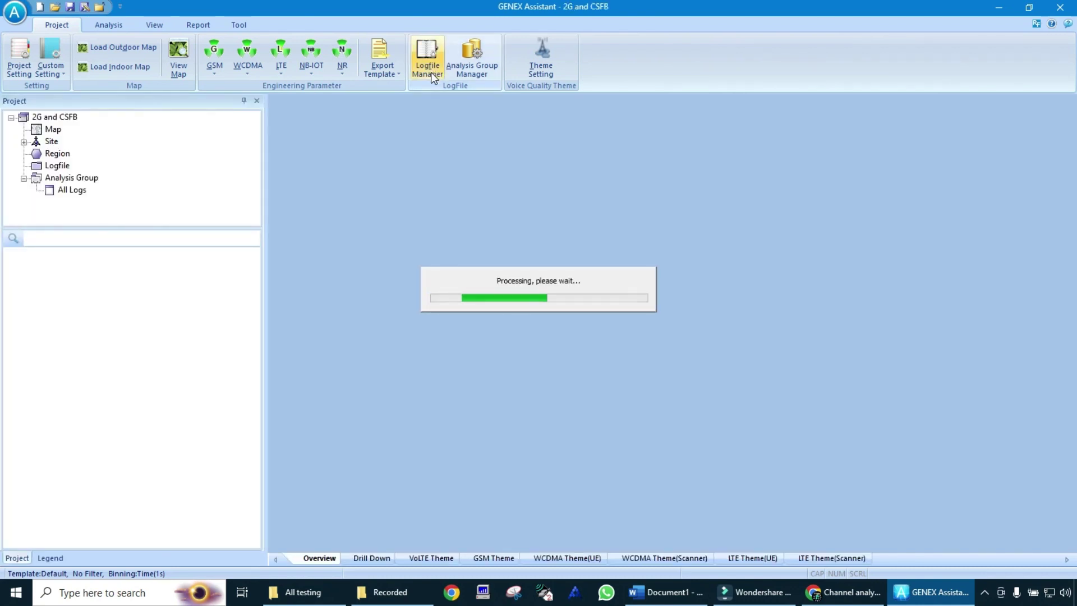
Add the 5:07 PM Voice MOC and 5:09 PM Idle log files from the "16 2G indoor Testing" folder to the project.
{"action": "left_click", "coordinate": [430, 65]}
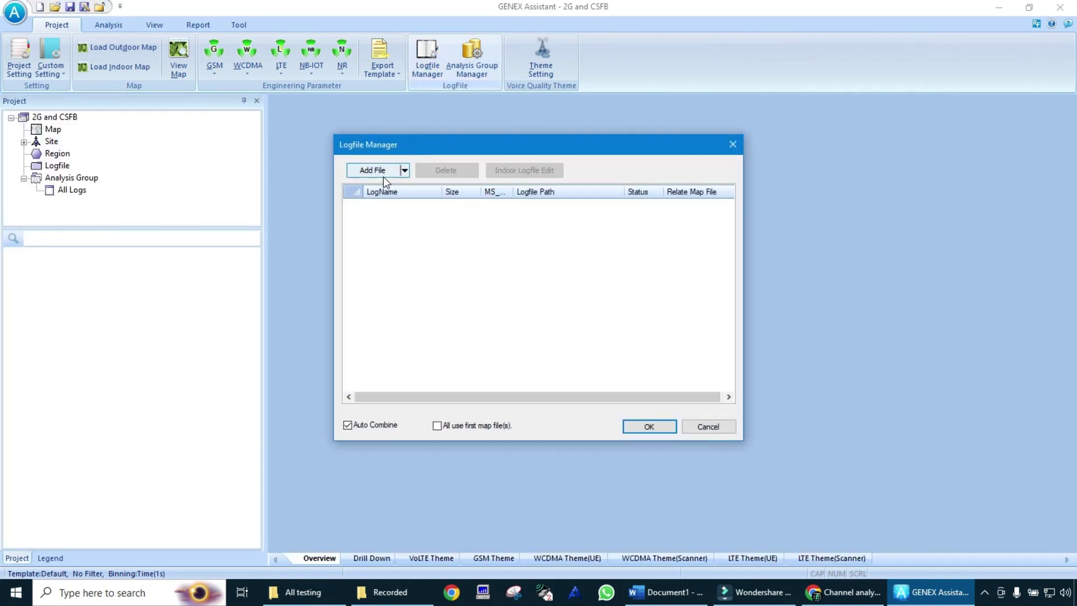
{"action": "left_click", "coordinate": [383, 174]}
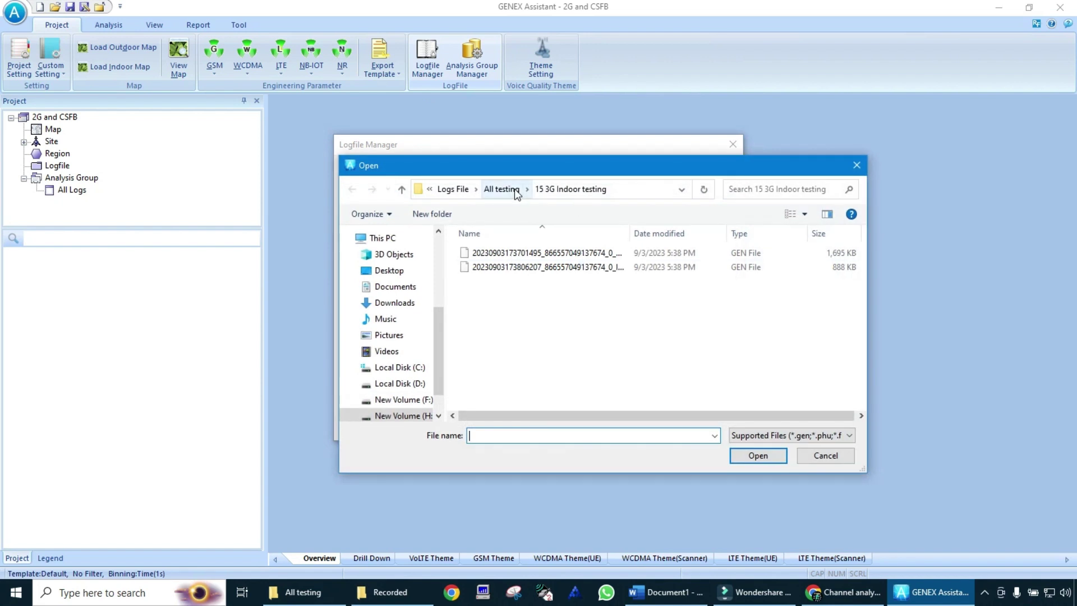
{"action": "left_click", "coordinate": [514, 189]}
{"action": "double_click", "coordinate": [512, 379]}
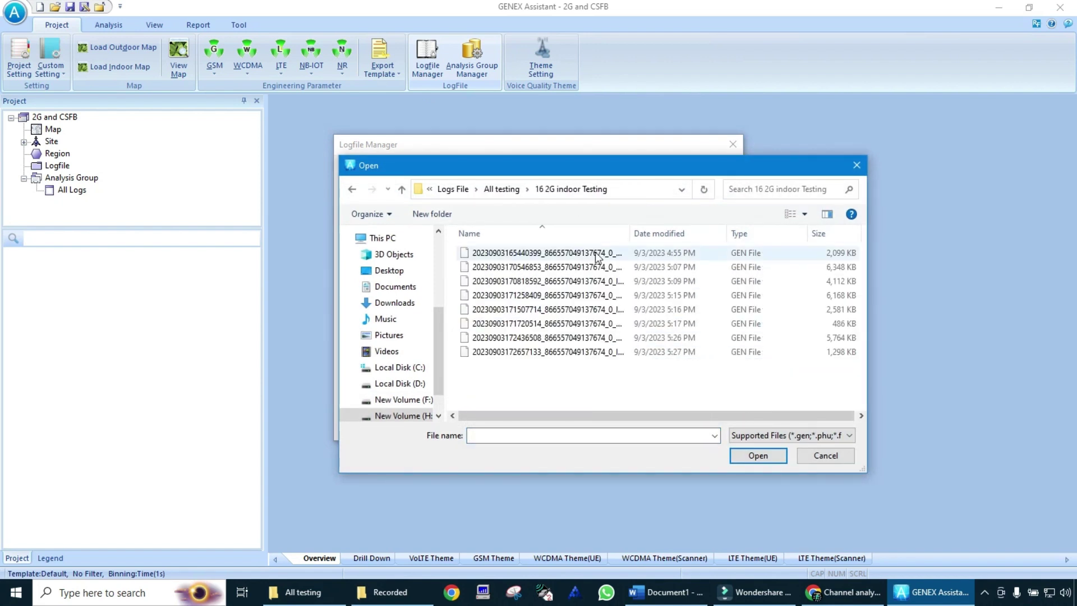
{"action": "double_click", "coordinate": [632, 233]}
{"action": "left_click", "coordinate": [654, 271]}
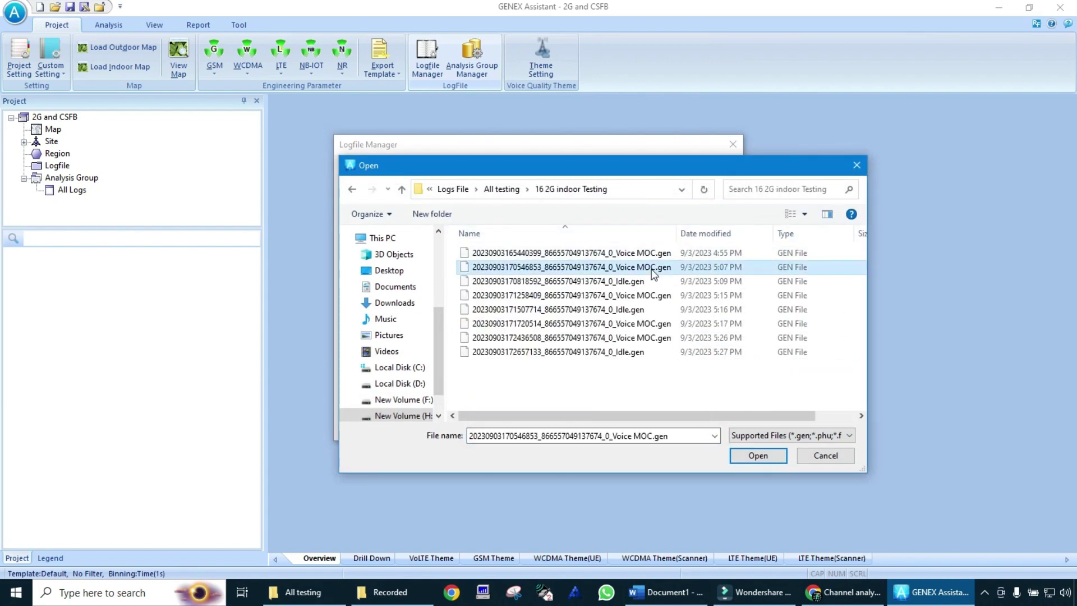
{"action": "left_click", "coordinate": [633, 281], "text": "shift"}
{"action": "left_click", "coordinate": [759, 457]}
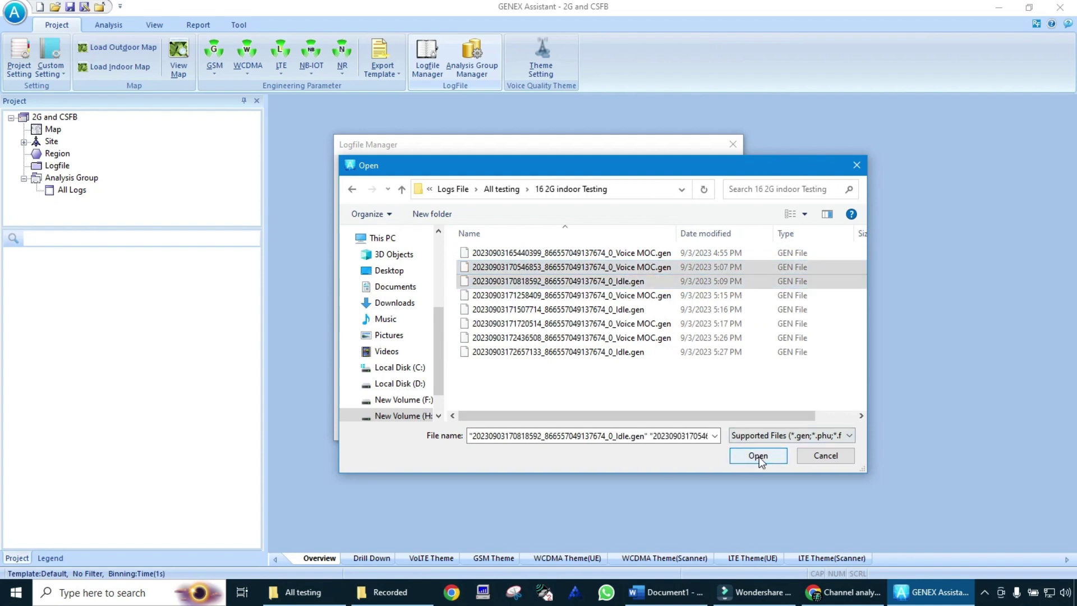
Add the Voice MOC log file from the "17 CSFB Static Testing" folder and confirm the logfile list.
{"action": "left_click", "coordinate": [372, 170]}
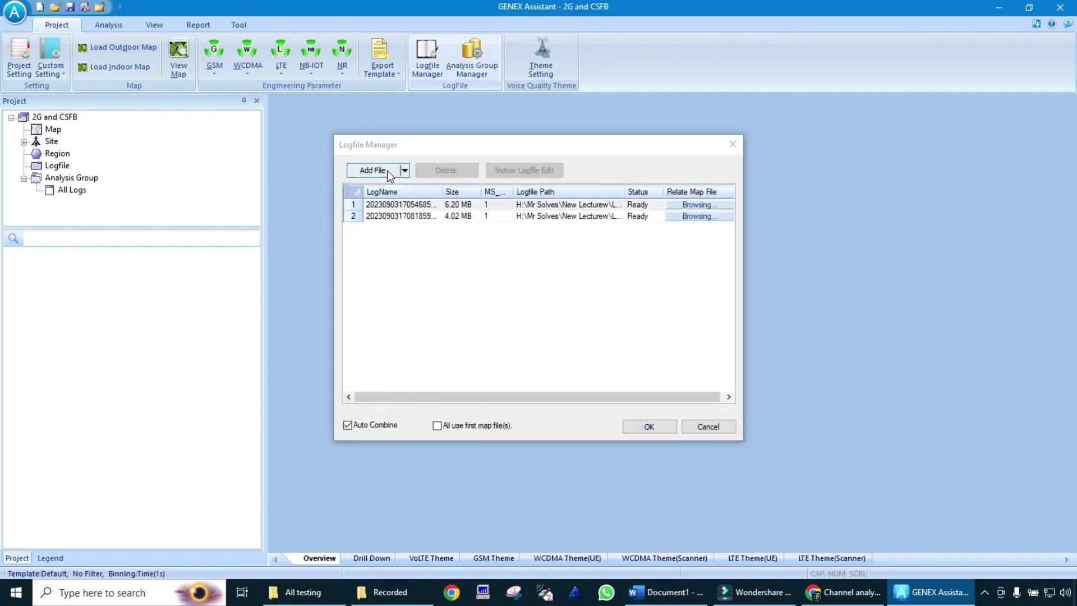
{"action": "left_click", "coordinate": [516, 191]}
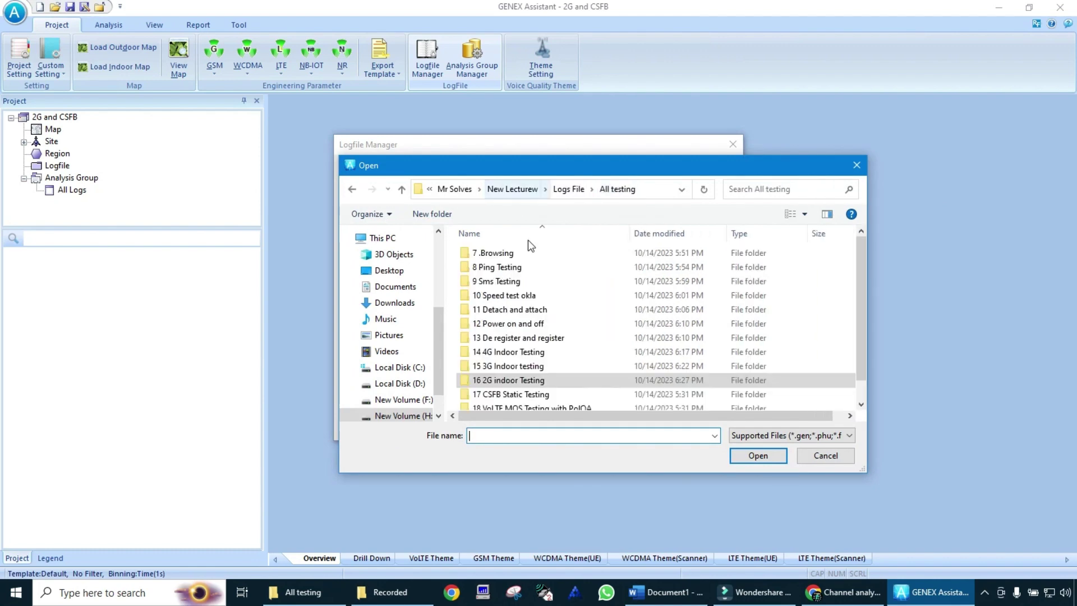
{"action": "double_click", "coordinate": [553, 392]}
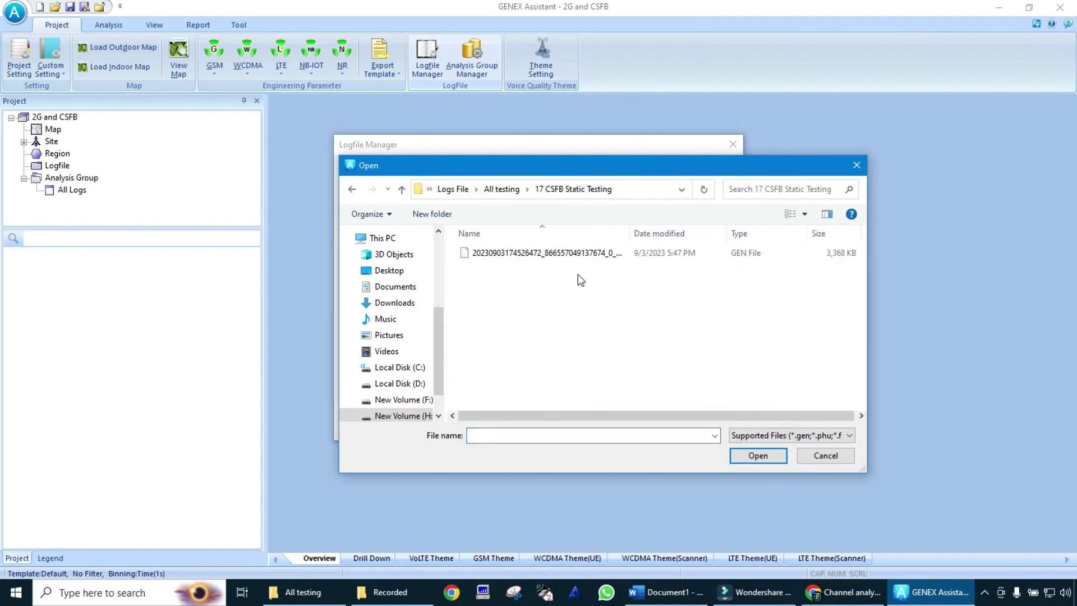
{"action": "double_click", "coordinate": [601, 254]}
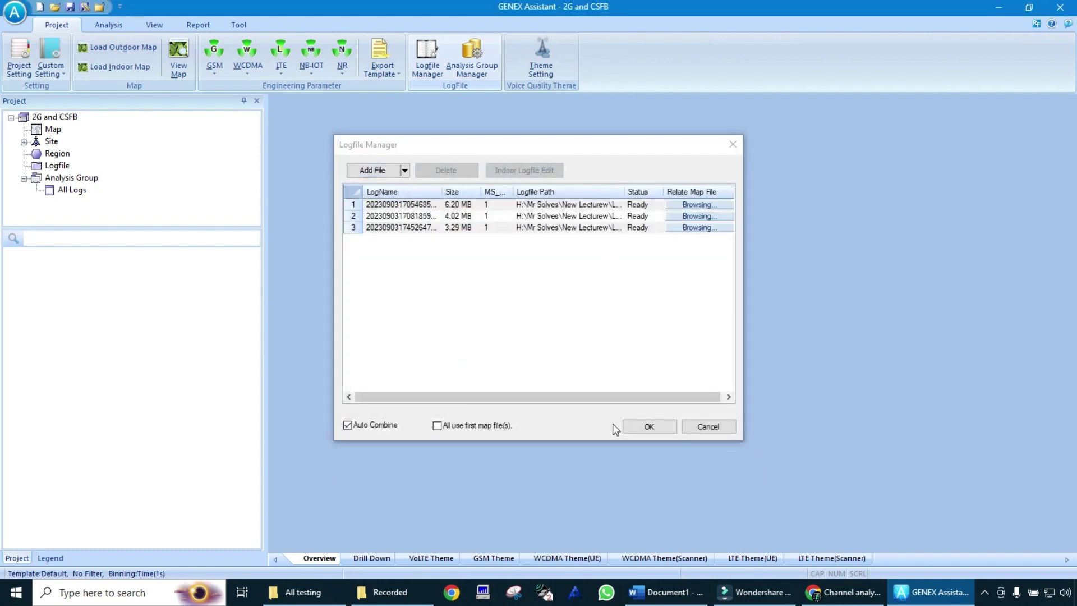
{"action": "left_click", "coordinate": [650, 427]}
Create an analysis group named CSFB containing only the CSFB static test's Voice MOC log.
{"action": "left_click", "coordinate": [472, 59]}
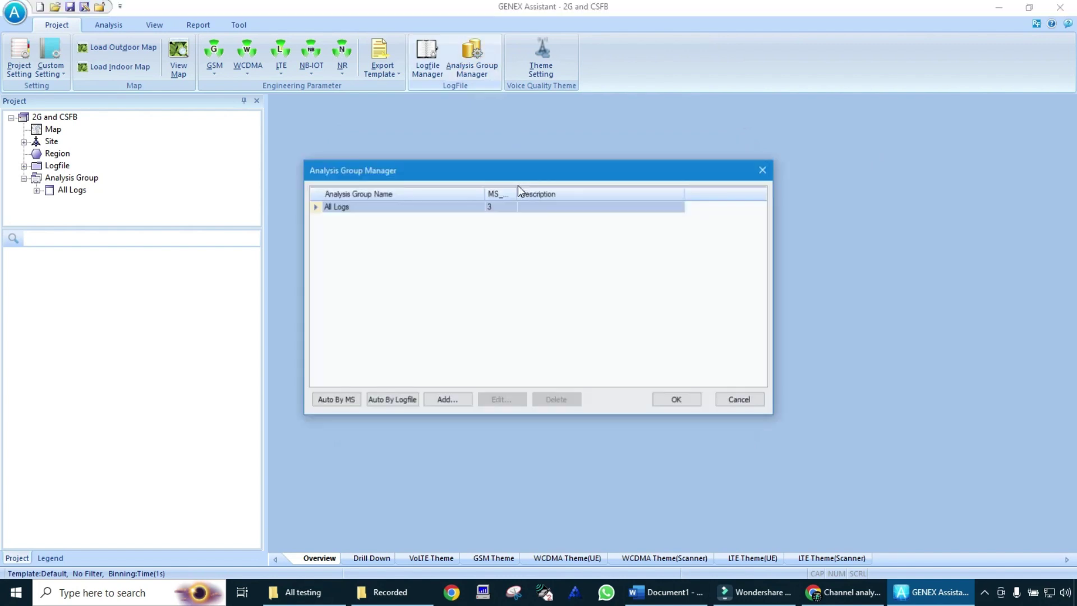
{"action": "left_click", "coordinate": [453, 399]}
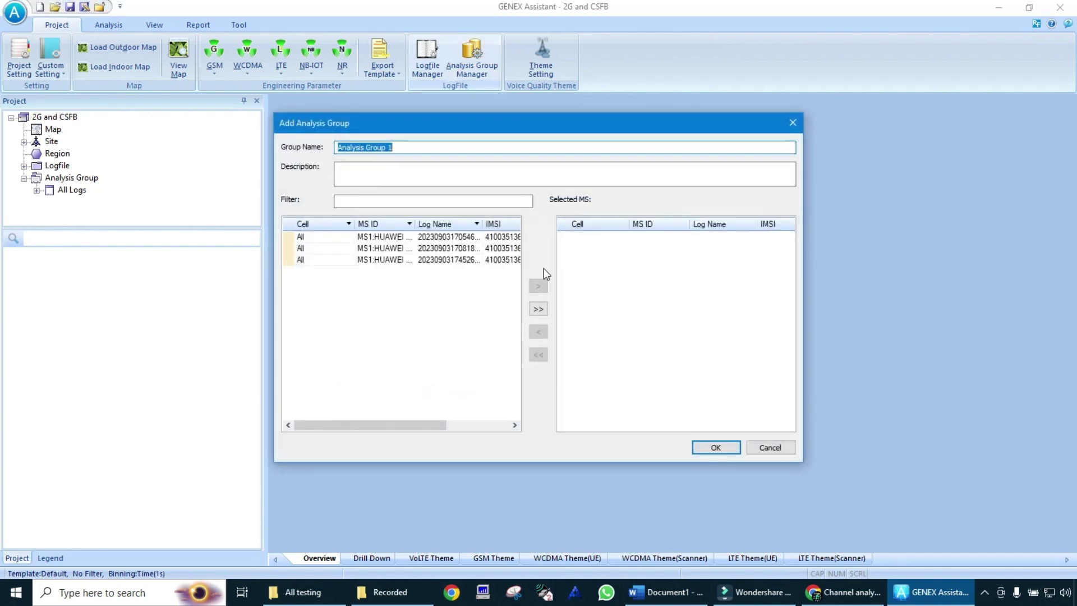
{"action": "type", "text": "CSFB"}
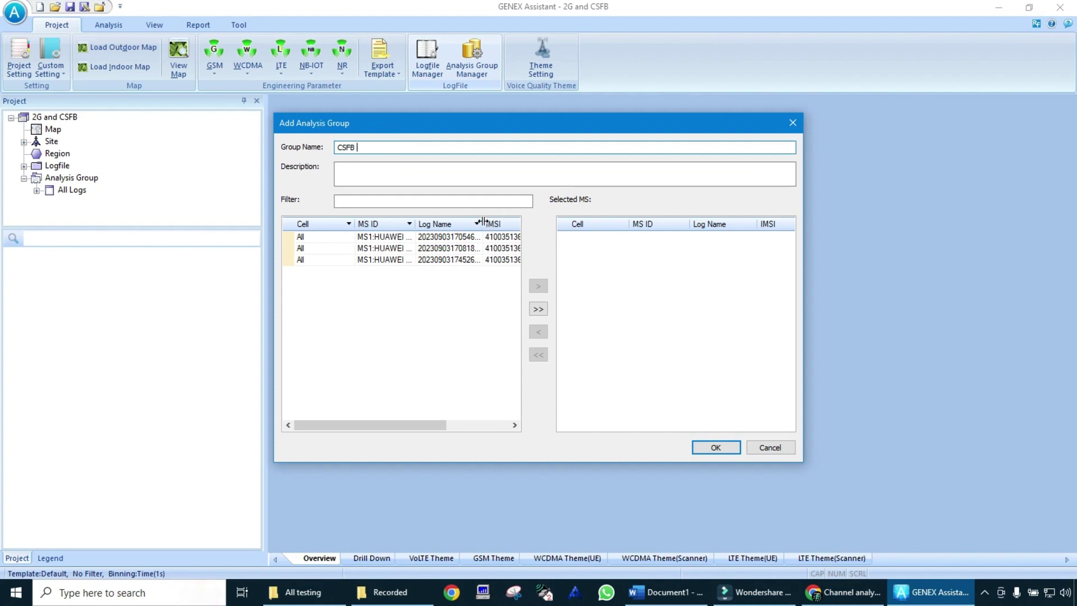
{"action": "left_click_drag", "start_coordinate": [483, 224], "coordinate": [648, 262]}
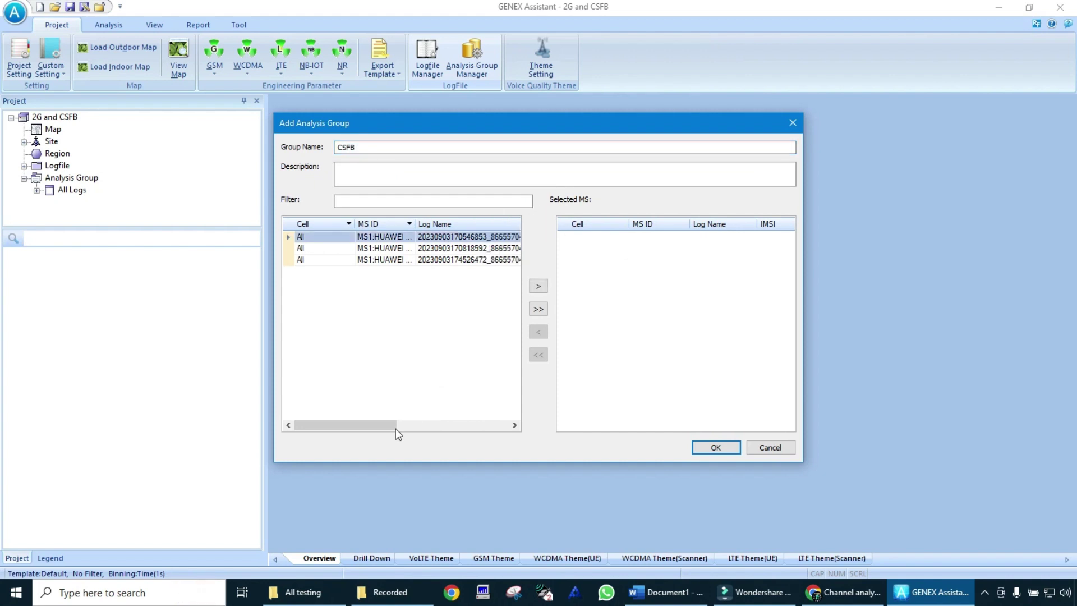
{"action": "left_click_drag", "start_coordinate": [386, 426], "coordinate": [466, 431]}
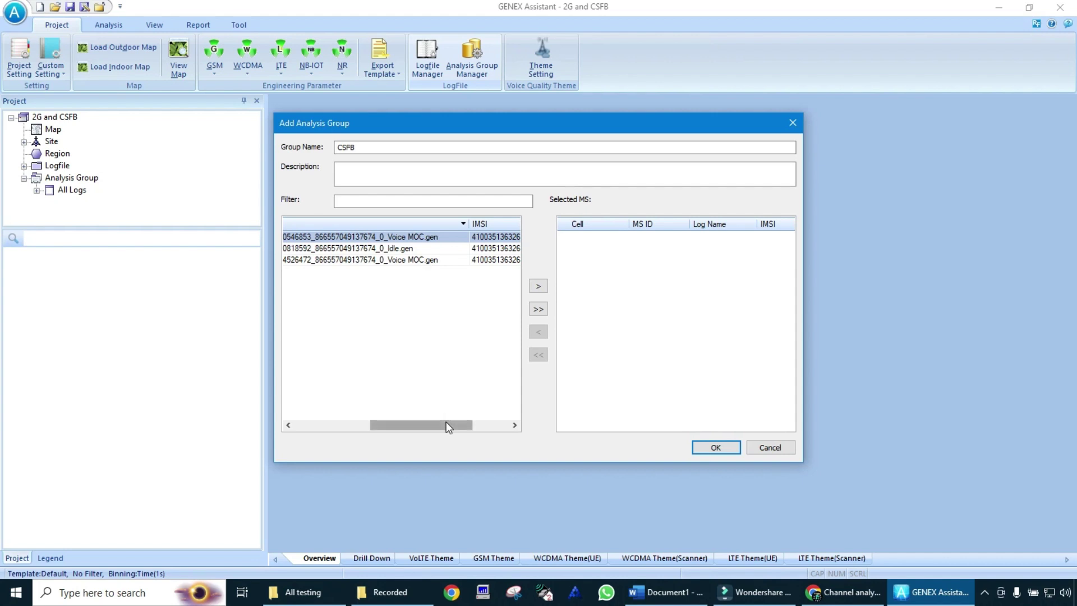
{"action": "left_click_drag", "start_coordinate": [446, 424], "coordinate": [441, 393]}
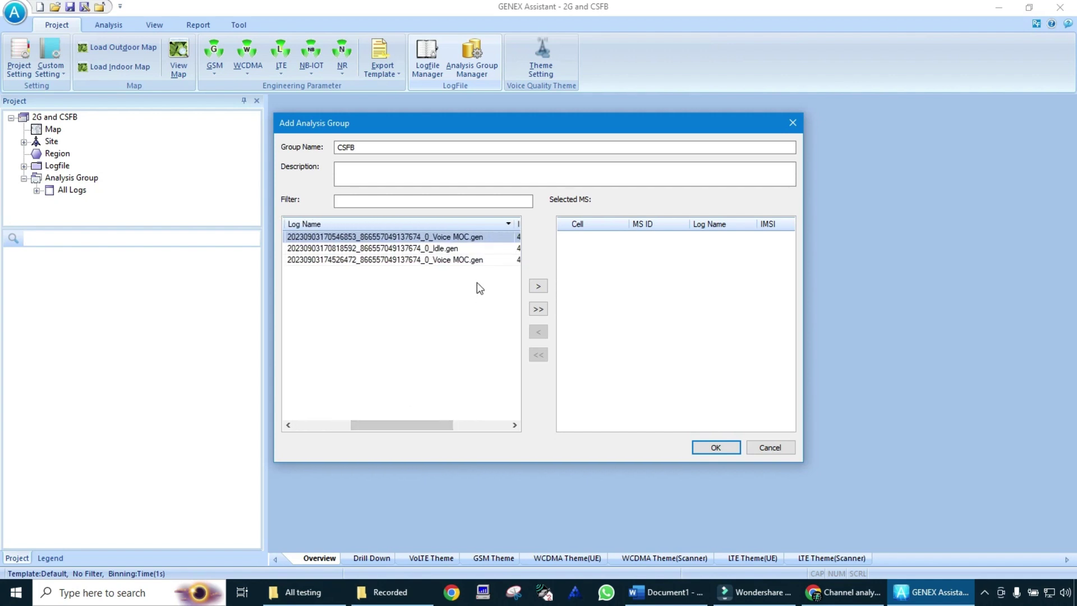
{"action": "left_click", "coordinate": [475, 263]}
{"action": "left_click", "coordinate": [539, 287]}
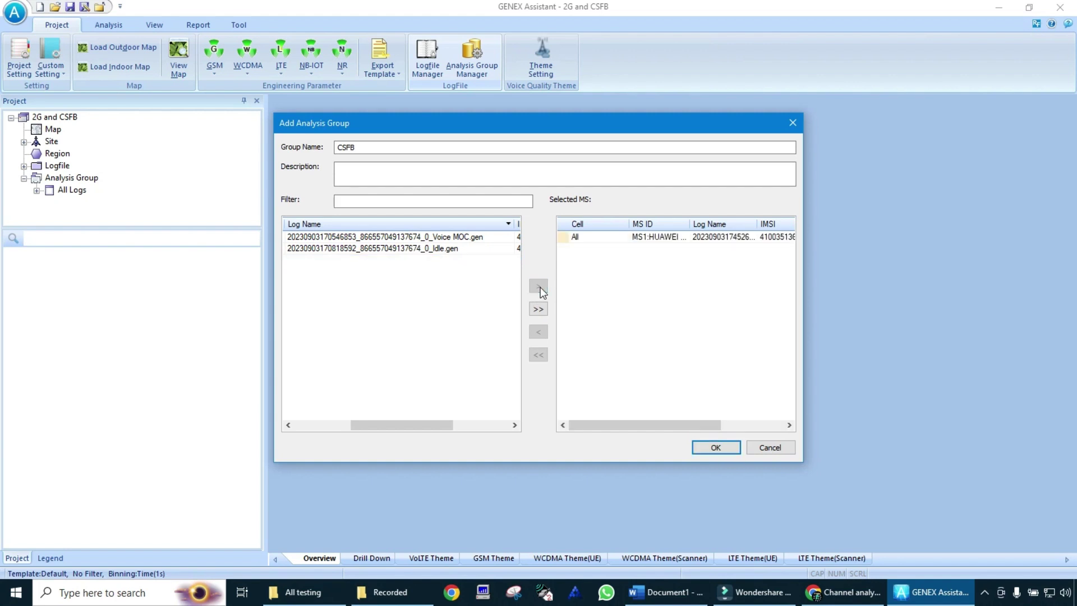
{"action": "left_click", "coordinate": [709, 446]}
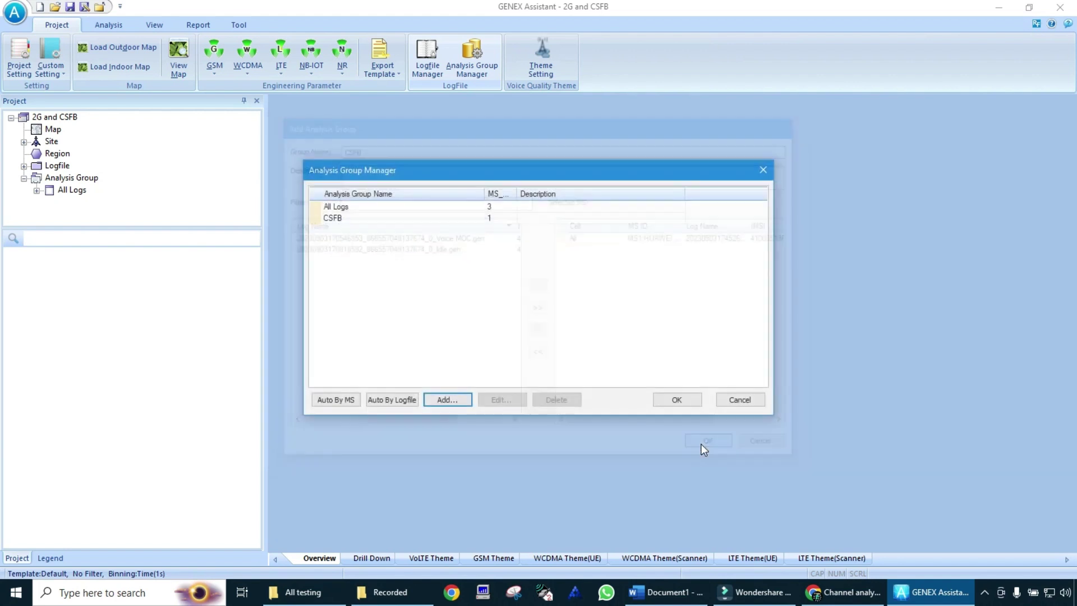
Create a second analysis group named 2G containing the two 2G indoor logs, Voice MOC and Idle.
{"action": "left_click", "coordinate": [453, 399]}
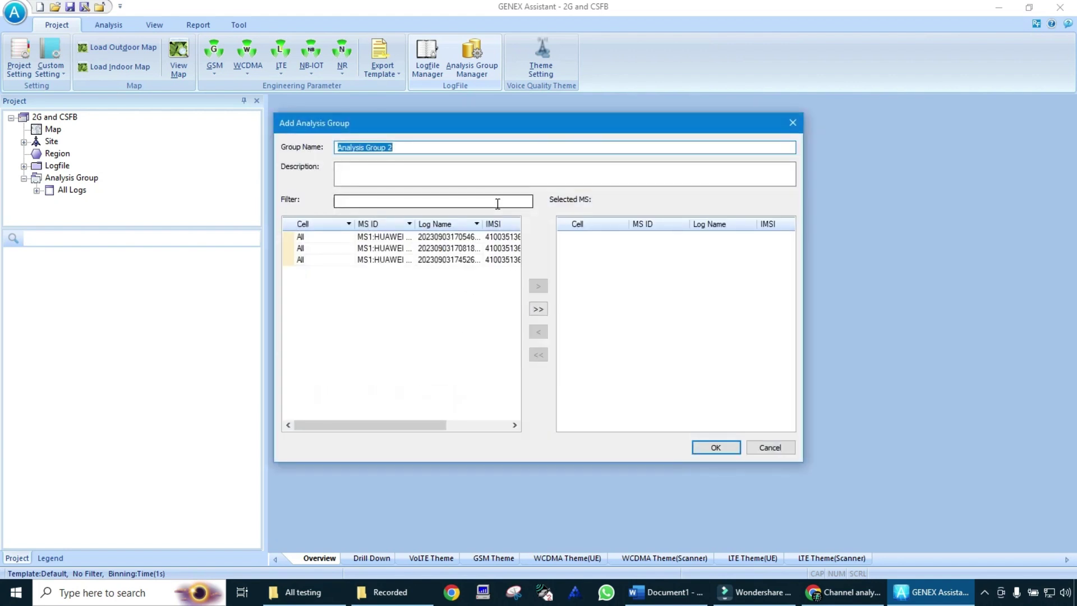
{"action": "type", "text": "C"}
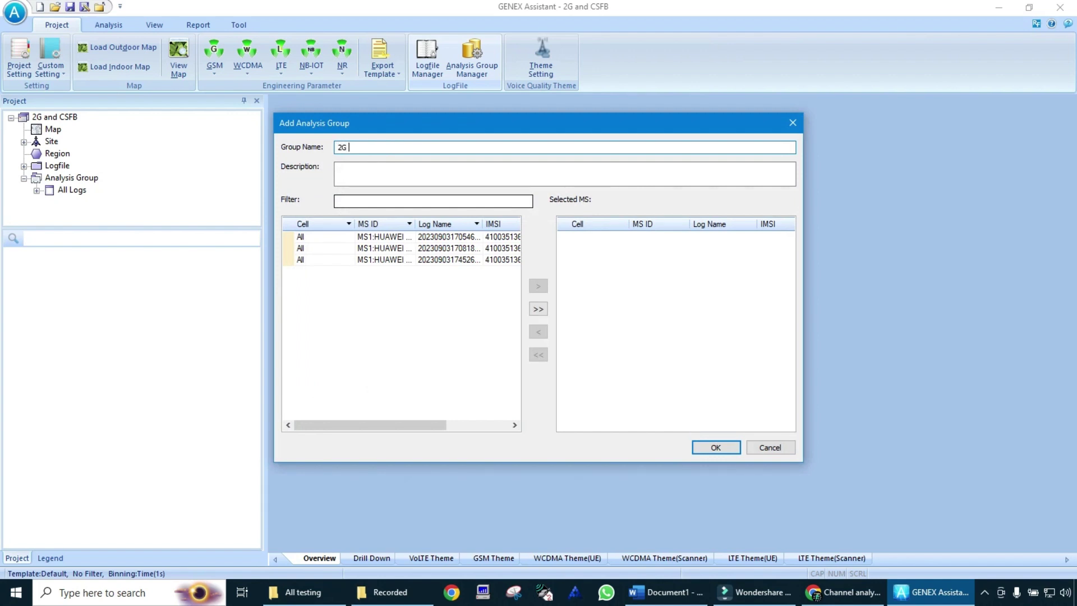
{"action": "double_click", "coordinate": [498, 237]}
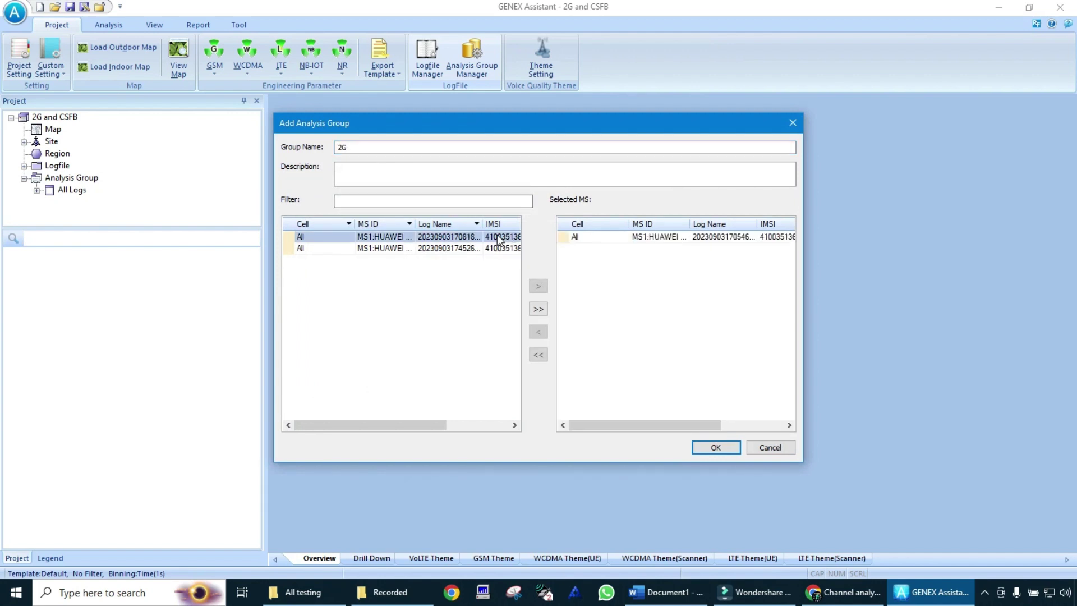
{"action": "double_click", "coordinate": [501, 238]}
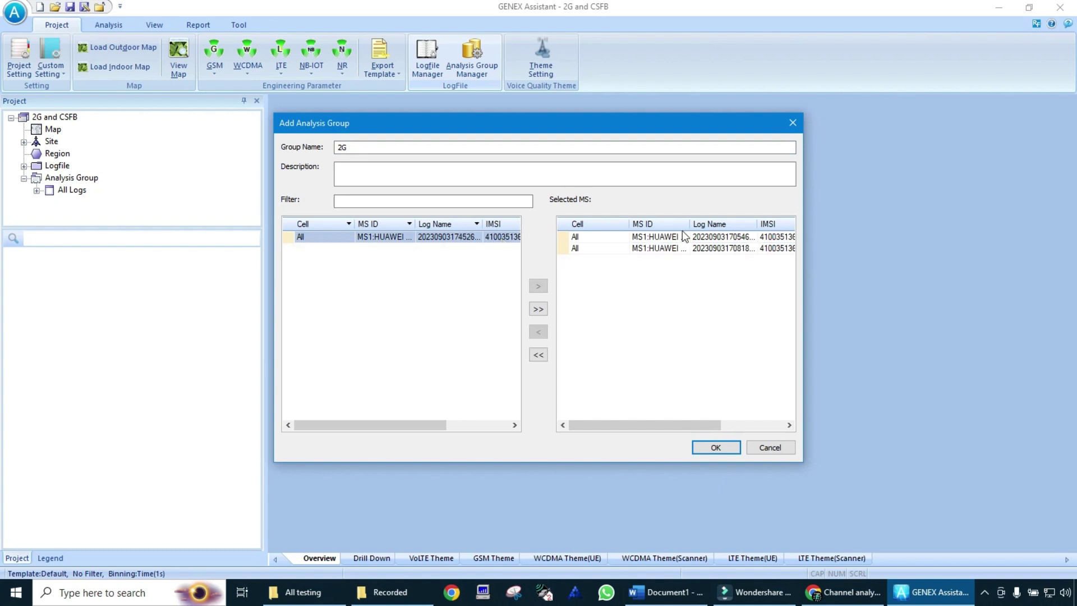
{"action": "left_click_drag", "start_coordinate": [759, 224], "coordinate": [904, 247]}
{"action": "left_click_drag", "start_coordinate": [653, 426], "coordinate": [723, 432]}
{"action": "left_click", "coordinate": [718, 448]}
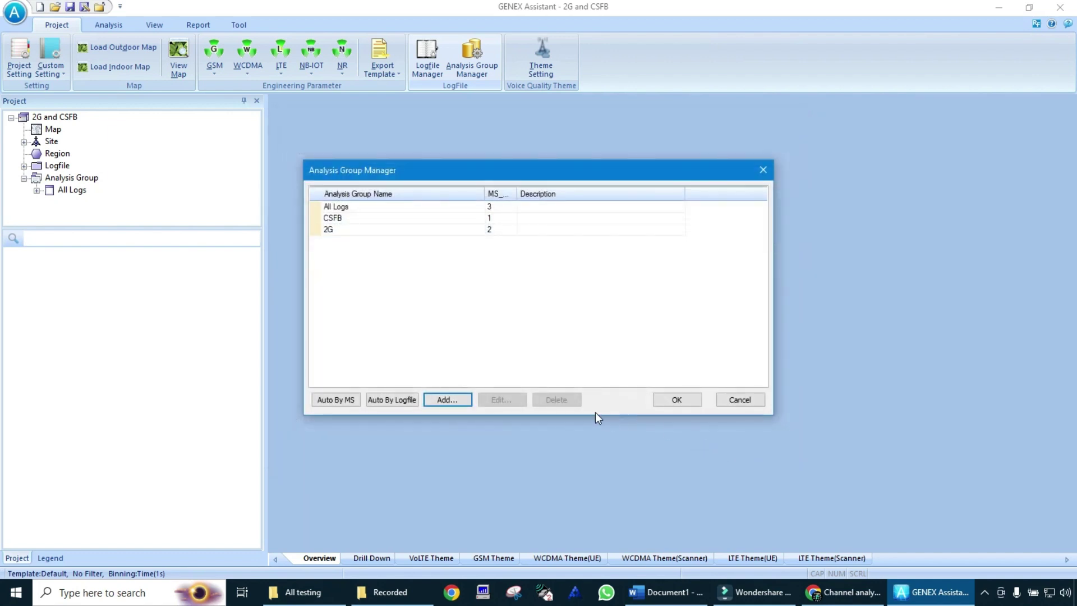
Save the analysis groups and run the analysis on all imported logs.
{"action": "left_click", "coordinate": [667, 399]}
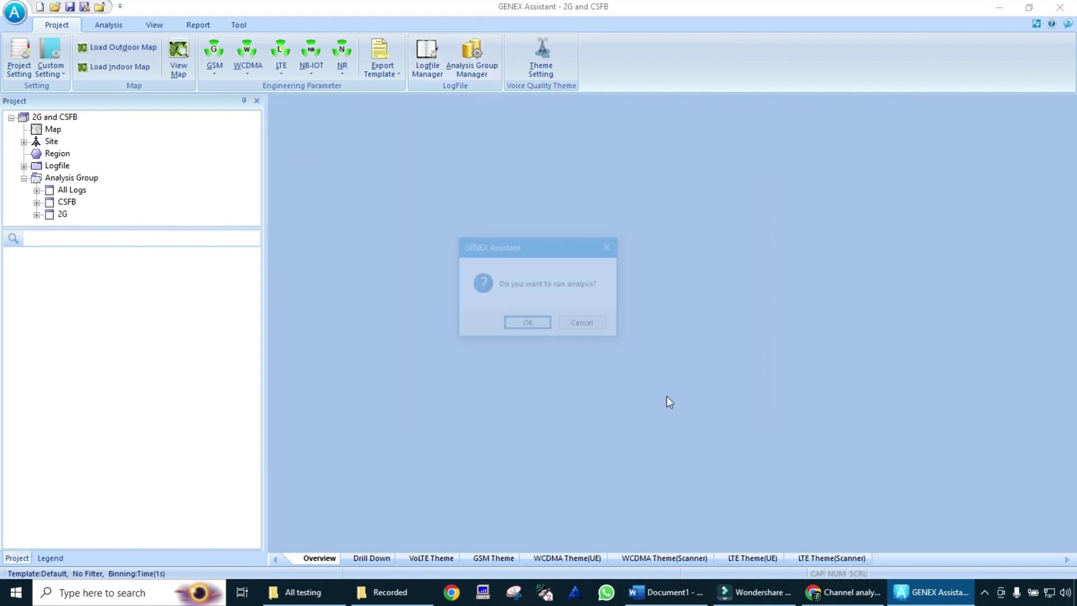
{"action": "key", "text": "Return"}
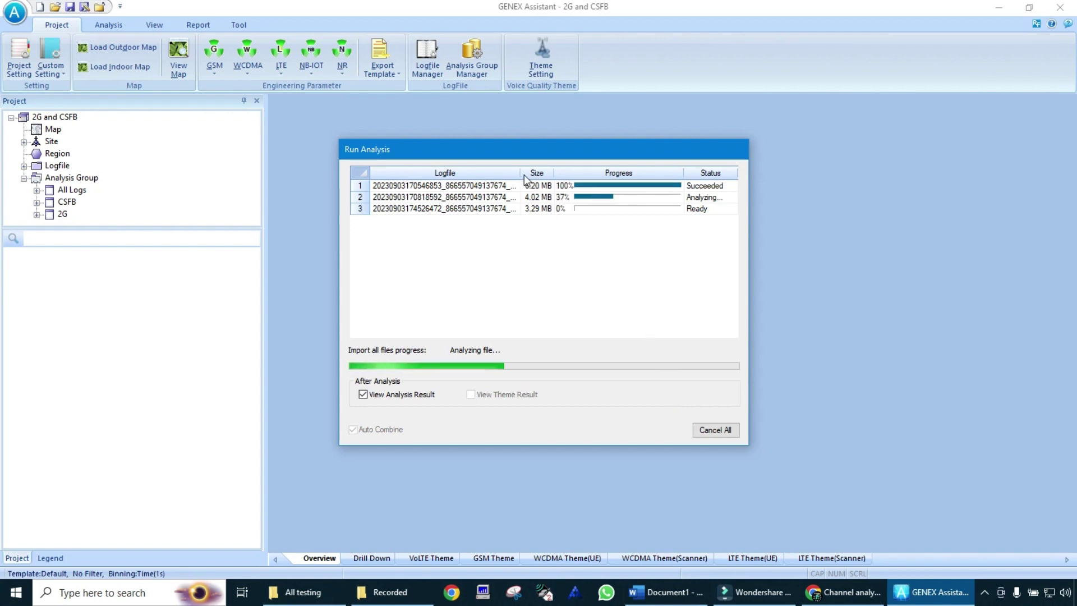
{"action": "left_click_drag", "start_coordinate": [520, 173], "coordinate": [594, 183]}
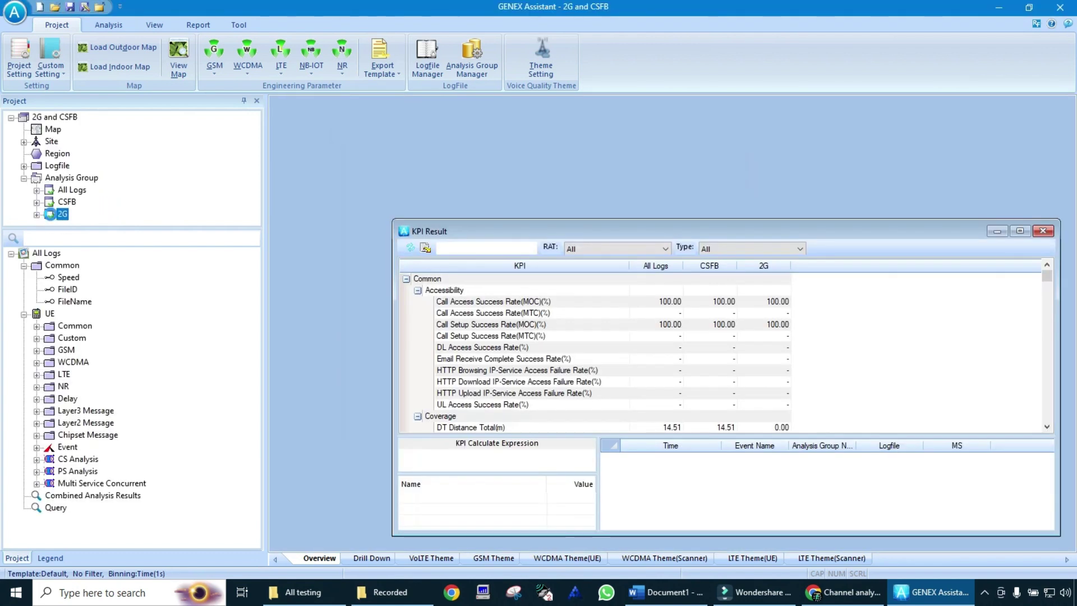
Search the 2G group's parameters for "cellid" and display the GSM ServCellID on a maximized map.
{"action": "left_click", "coordinate": [85, 236]}
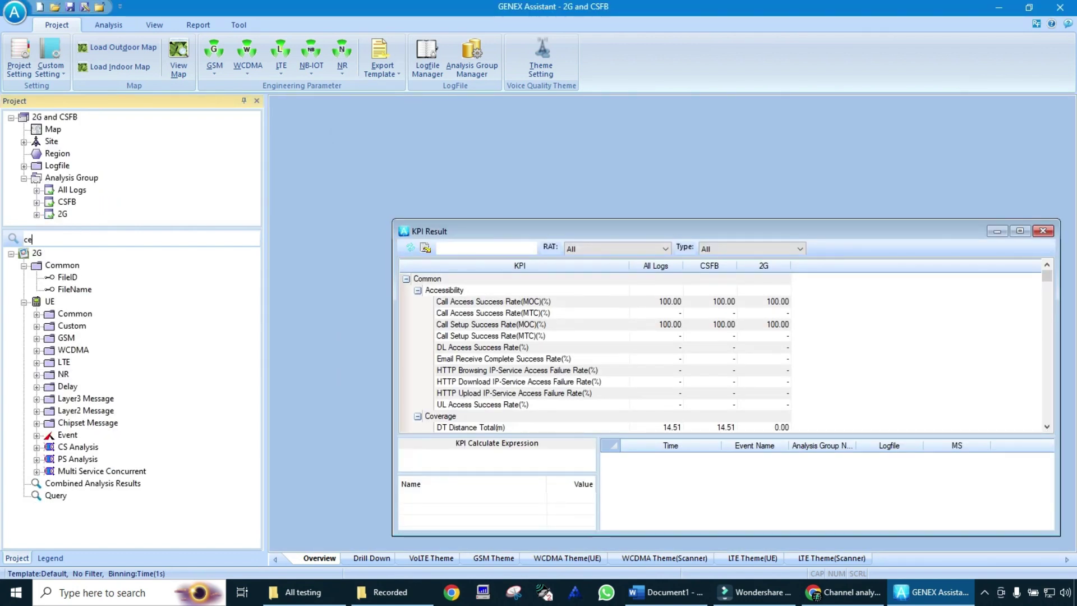
{"action": "key", "text": "Return"}
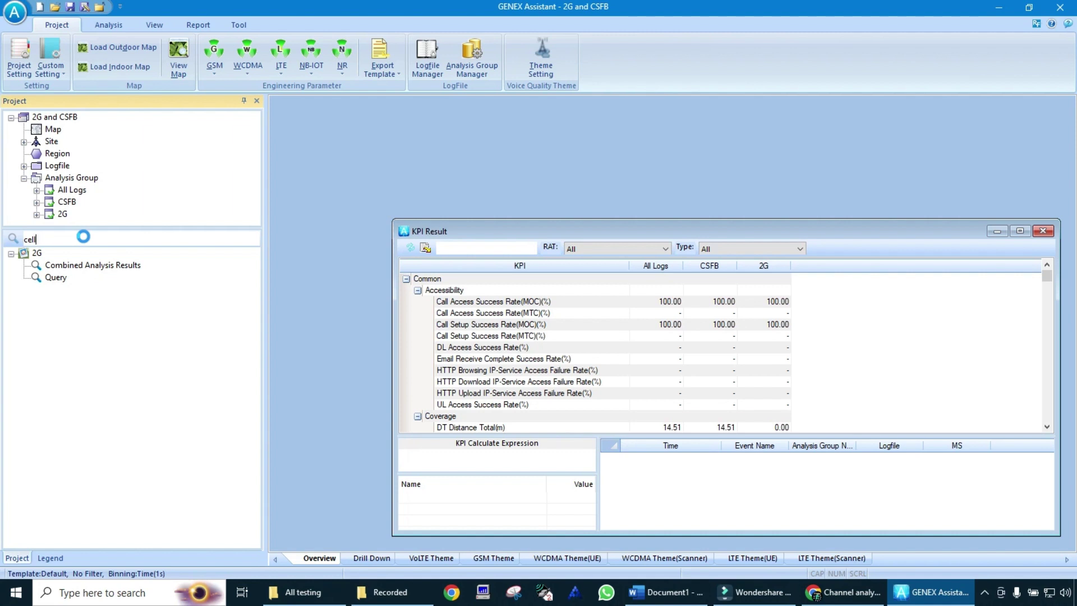
{"action": "type", "text": "cellid"}
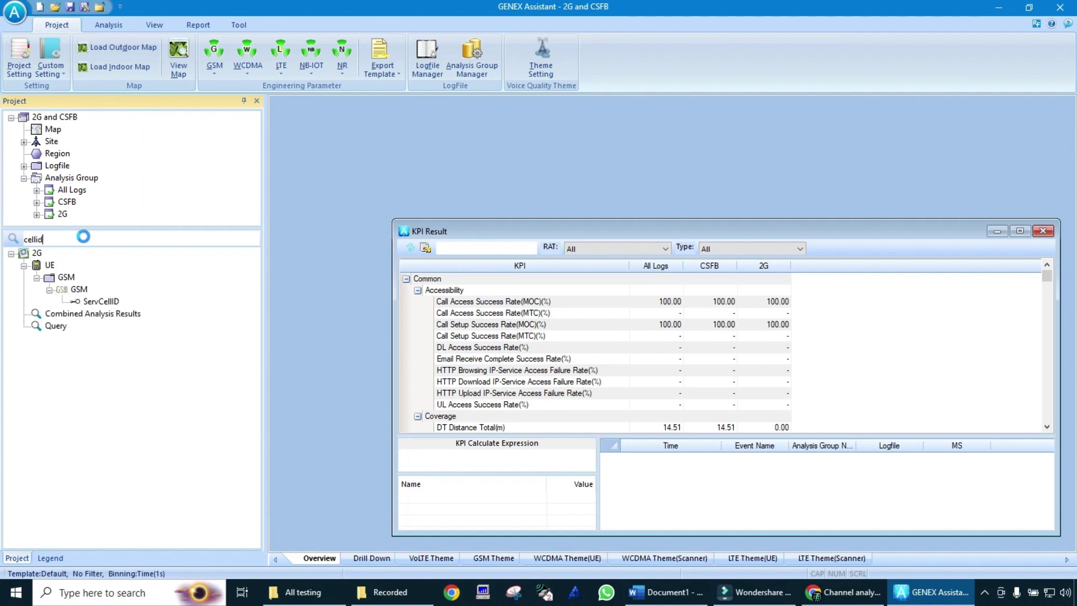
{"action": "right_click", "coordinate": [104, 298]}
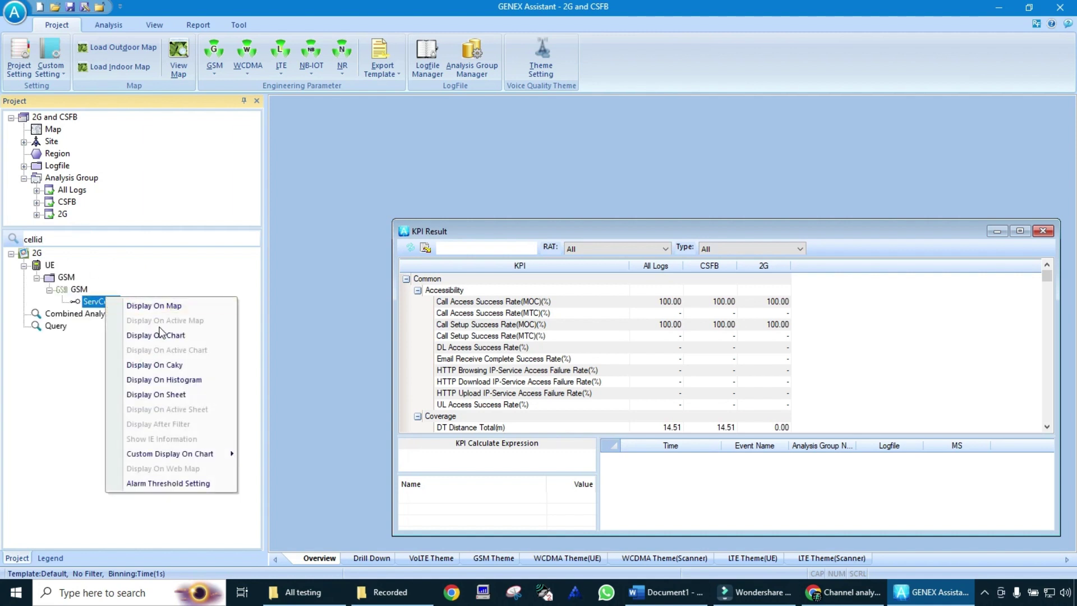
{"action": "left_click", "coordinate": [175, 303]}
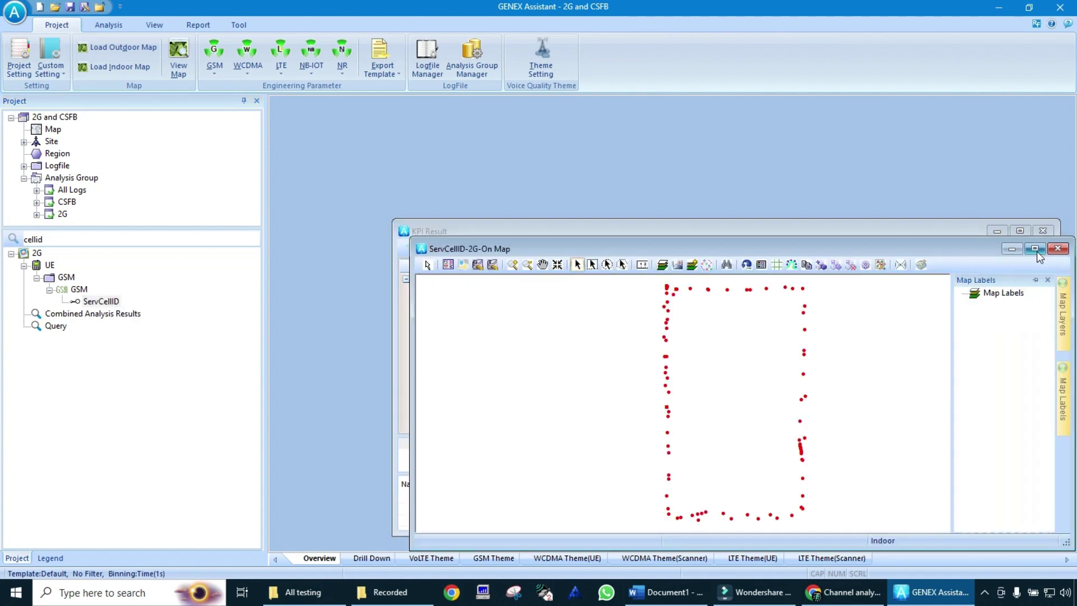
{"action": "left_click", "coordinate": [1034, 249]}
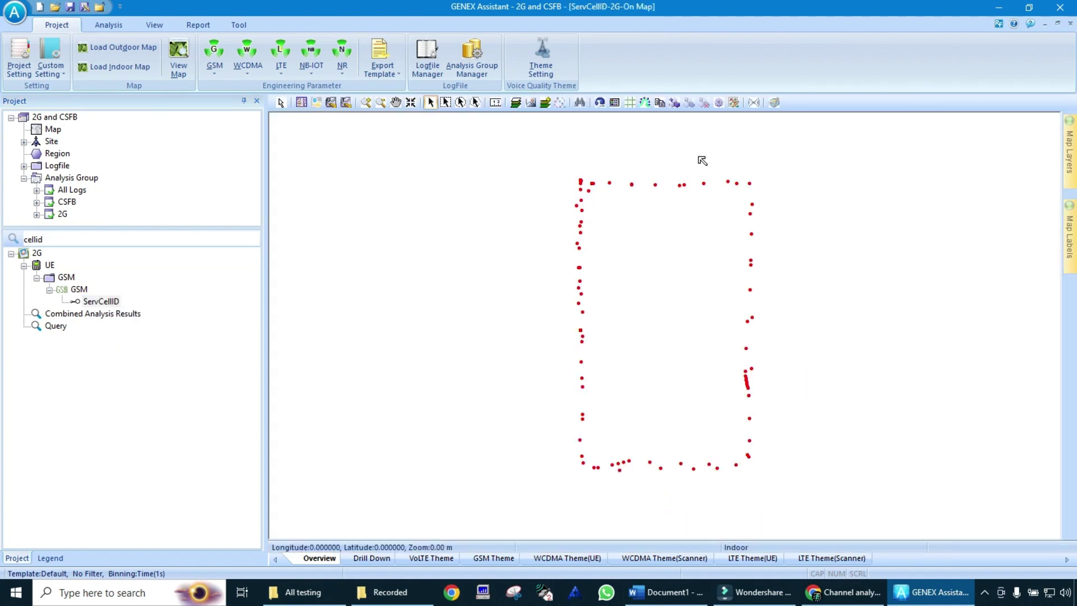
Show the ServCellID legend on the map, enlarge it and place it inside the rectangular test route.
{"action": "left_click", "coordinate": [615, 102]}
{"action": "left_click", "coordinate": [578, 329]}
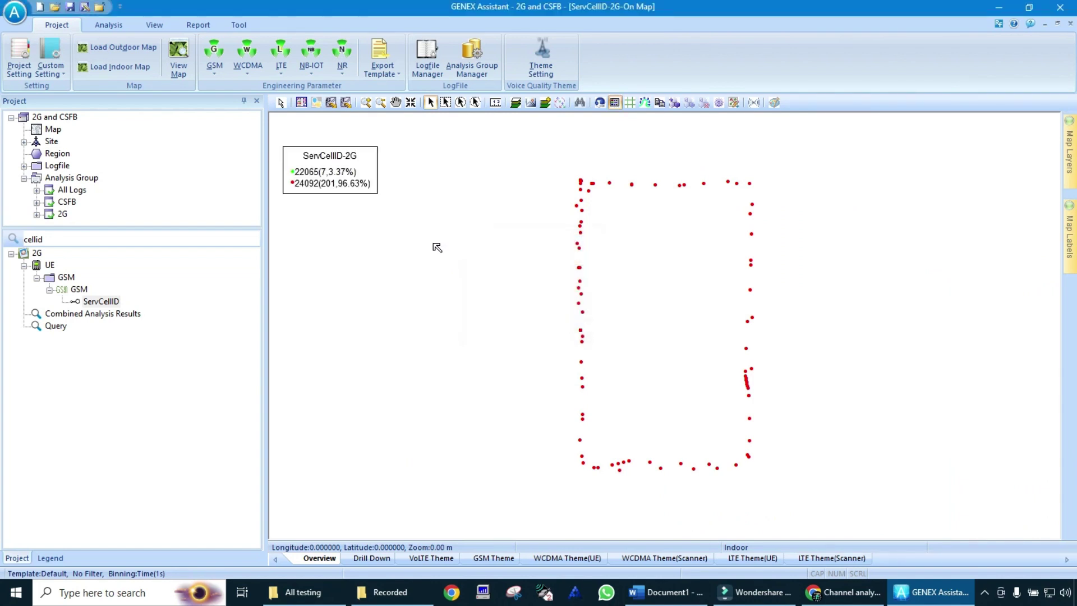
{"action": "left_click_drag", "start_coordinate": [320, 168], "coordinate": [635, 285]}
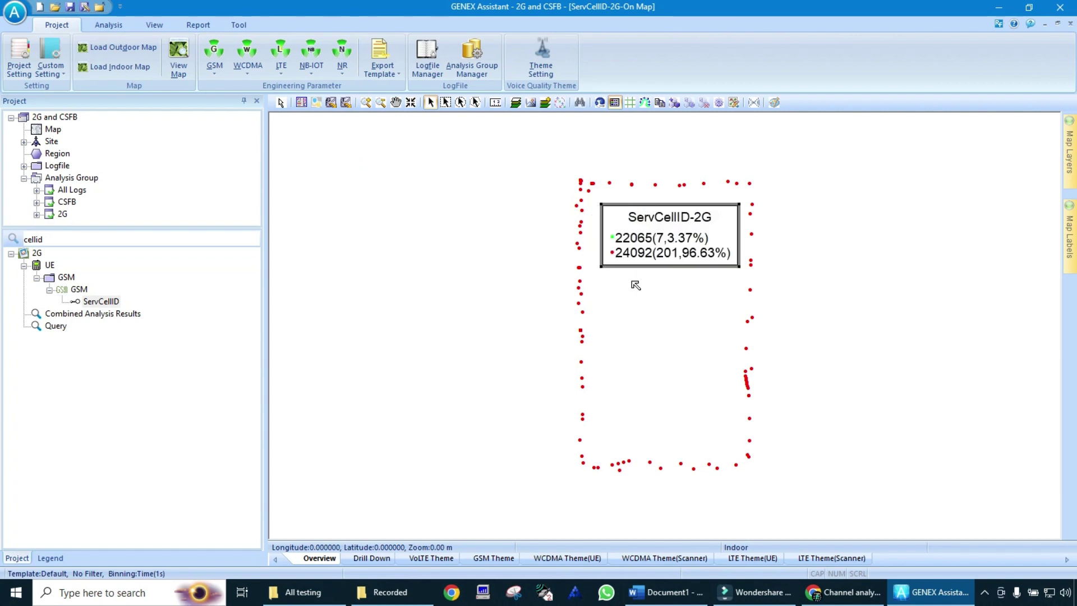
{"action": "left_click_drag", "start_coordinate": [648, 239], "coordinate": [646, 298]}
Snip the ServCellID route and legend with Snipping Tool and save it as the PNG "CELL ID" in the PLOTS folder.
{"action": "left_click", "coordinate": [513, 592]}
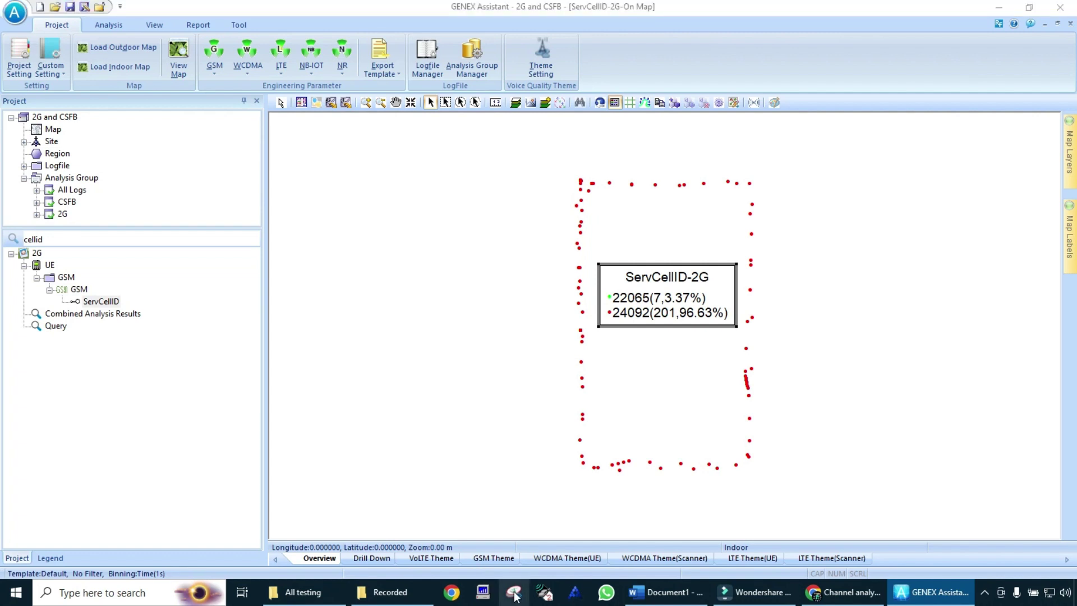
{"action": "left_click", "coordinate": [544, 73]}
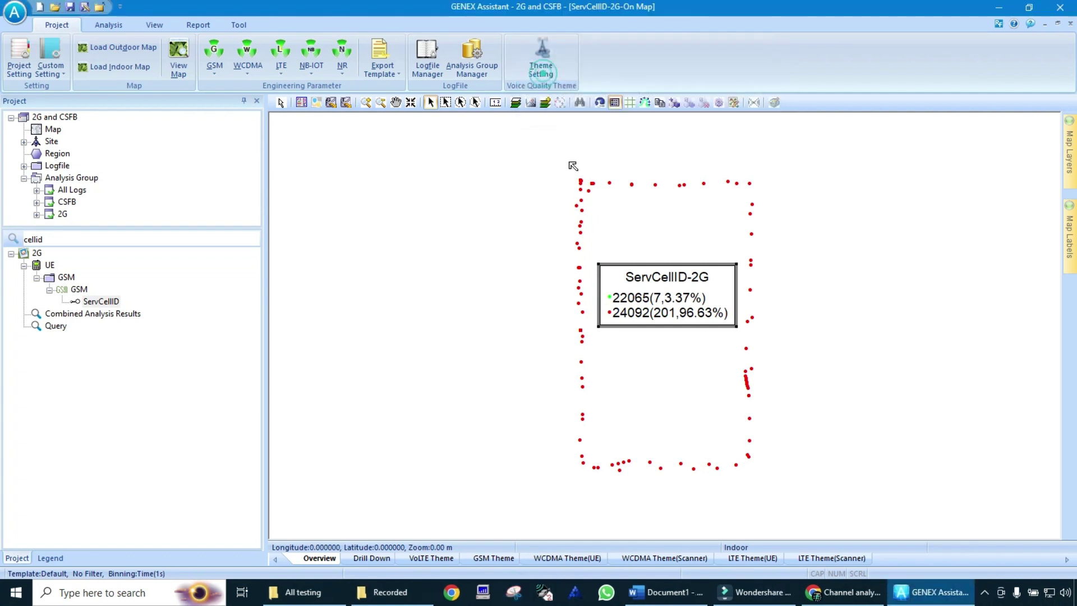
{"action": "left_click_drag", "start_coordinate": [557, 164], "coordinate": [793, 481]}
{"action": "key", "text": "ctrl+s"}
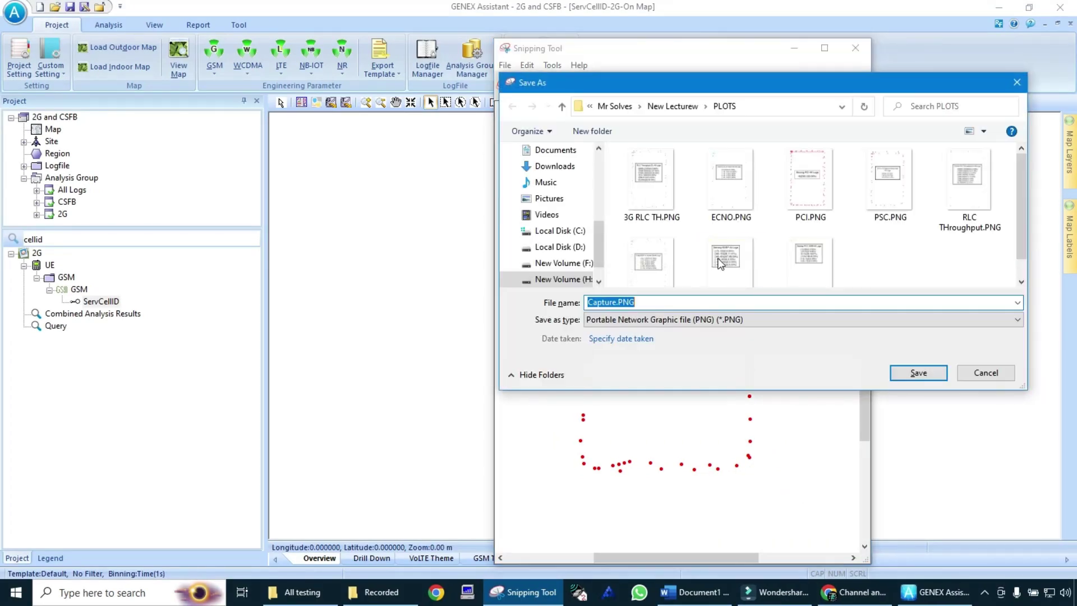
{"action": "type", "text": "CELL ID"}
{"action": "key", "text": "Return"}
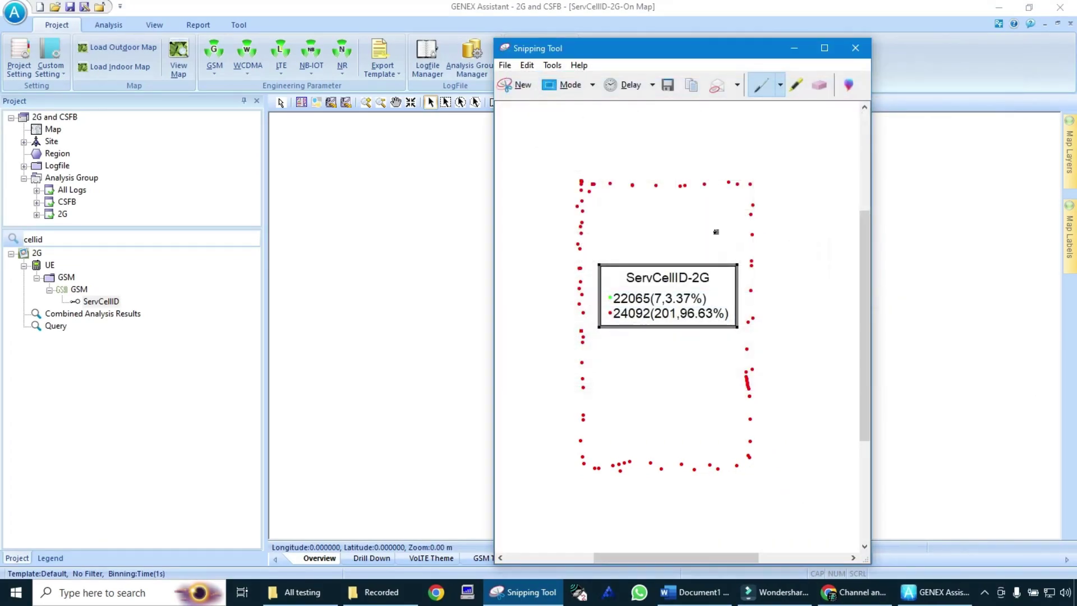
Back in GENEX Assistant, search the 2G group's parameters for "rx" and display RxLev Sub and RxLev(Idle+Sub) on maps.
{"action": "left_click", "coordinate": [77, 245]}
{"action": "key", "text": "BackSpace"}
{"action": "key", "text": "BackSpace"}
{"action": "key", "text": "BackSpace"}
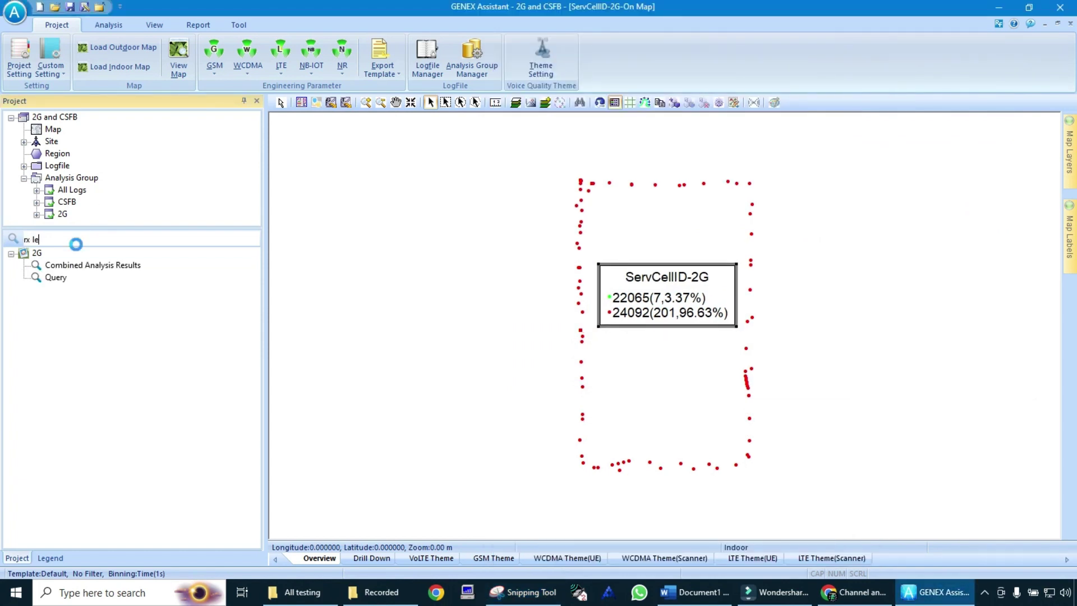
{"action": "key", "text": "BackSpace"}
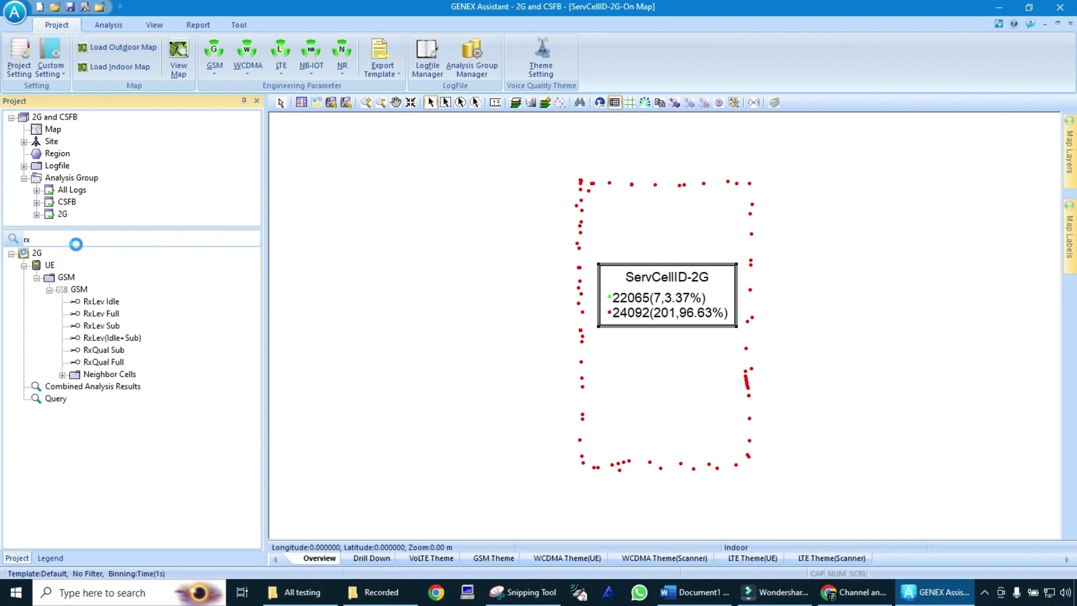
{"action": "double_click", "coordinate": [110, 326]}
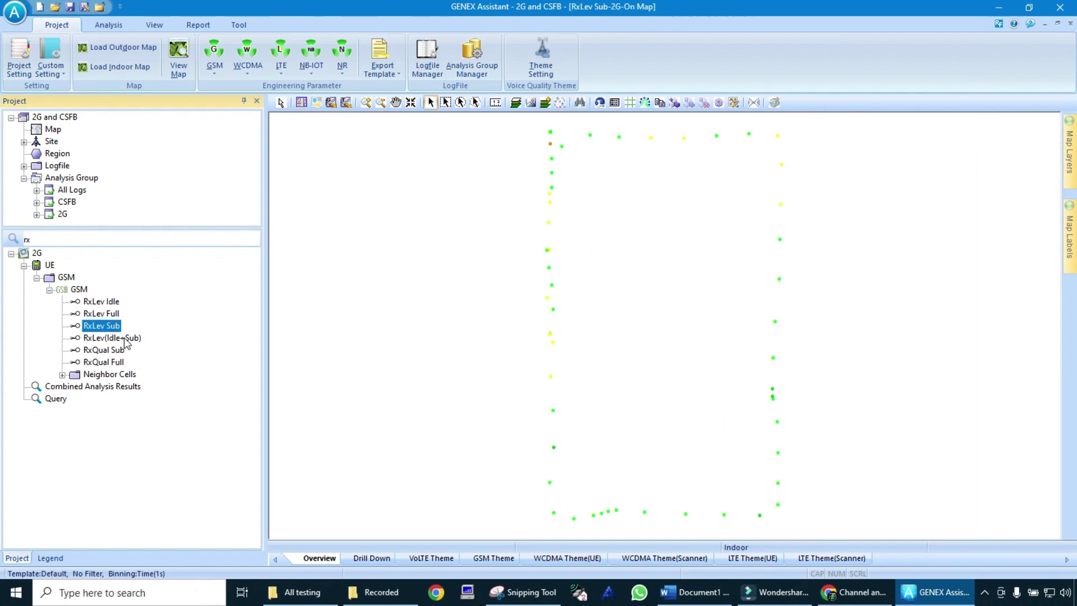
{"action": "double_click", "coordinate": [124, 338]}
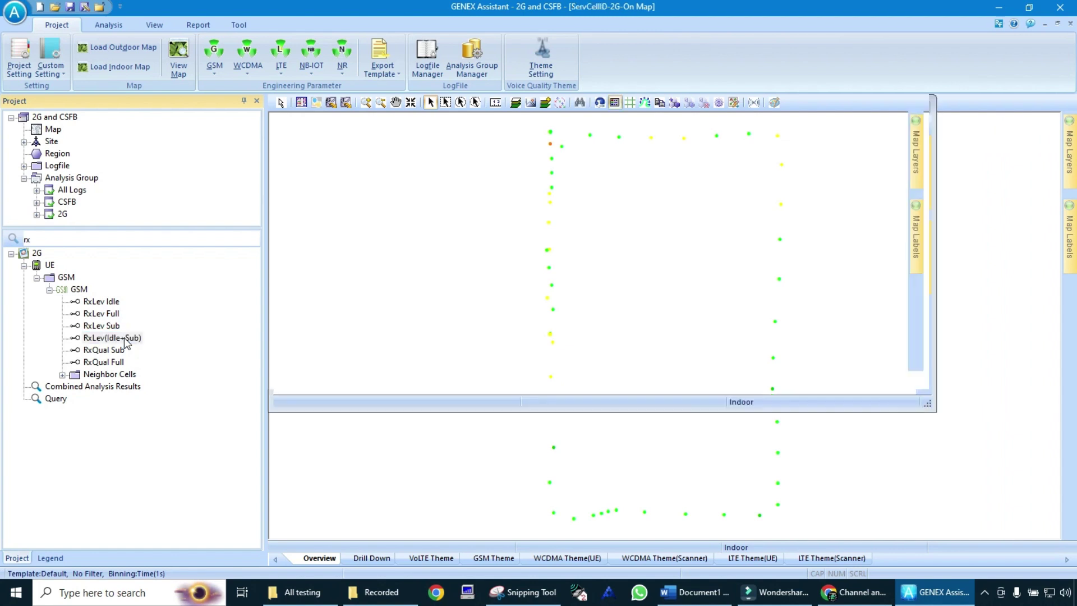
Show the RxLev(Idle+Sub) legend on the map, enlarge it and place it inside the rectangular test route.
{"action": "left_click", "coordinate": [614, 102]}
{"action": "left_click", "coordinate": [578, 328]}
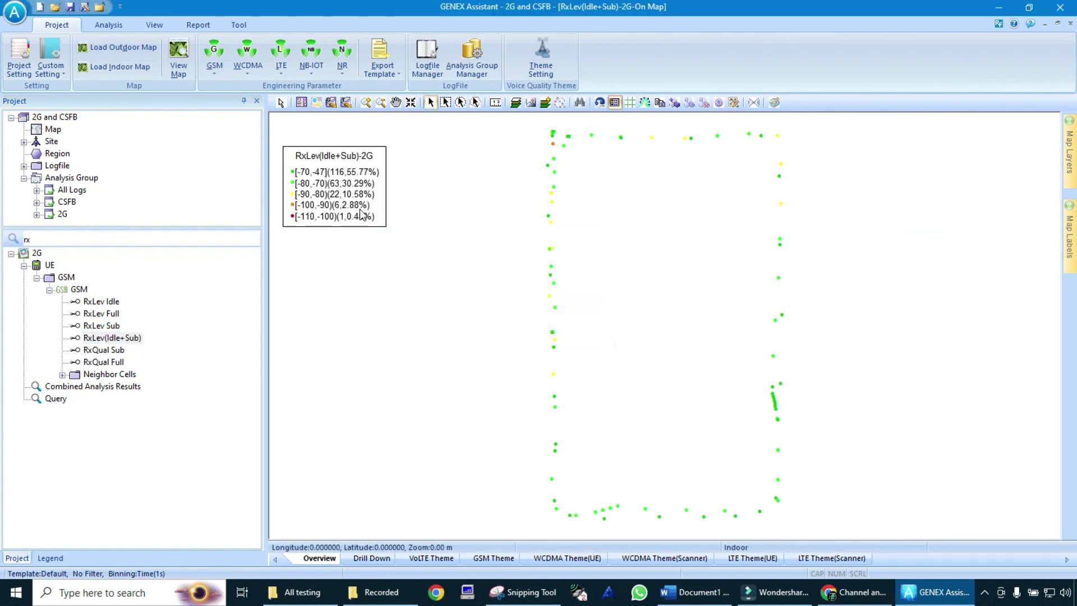
{"action": "left_click_drag", "start_coordinate": [362, 215], "coordinate": [679, 219]}
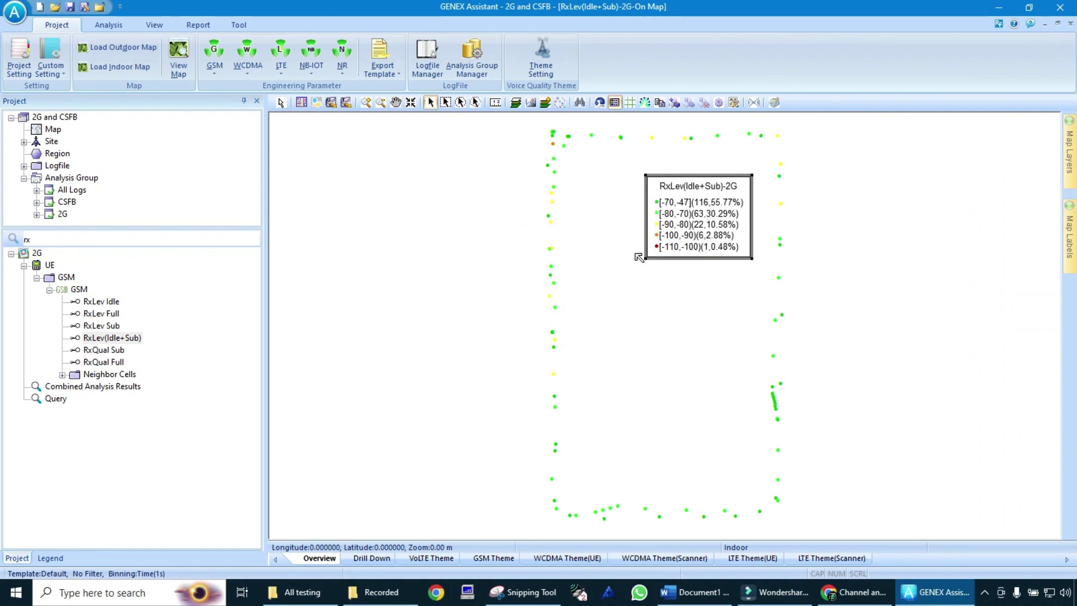
{"action": "right_click", "coordinate": [615, 309]}
{"action": "left_click", "coordinate": [648, 253]}
{"action": "left_click_drag", "start_coordinate": [646, 258], "coordinate": [612, 315]}
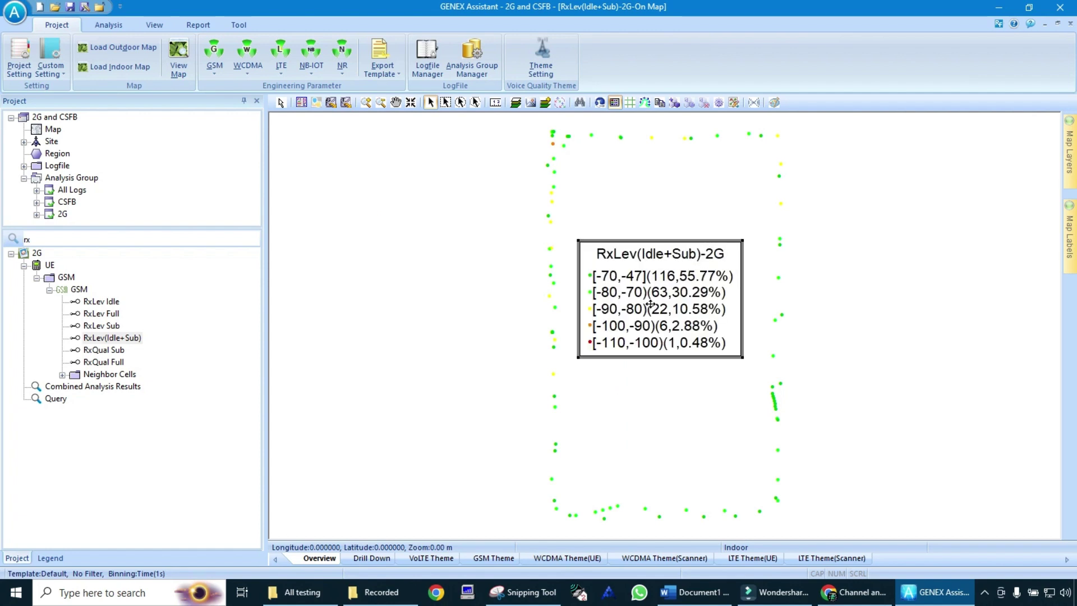
Snip the RxLev(Idle+Sub) map with Snipping Tool and save it as the PNG "RX LEVEL IDLE SUB" in the PLOTS folder.
{"action": "left_click", "coordinate": [509, 595]}
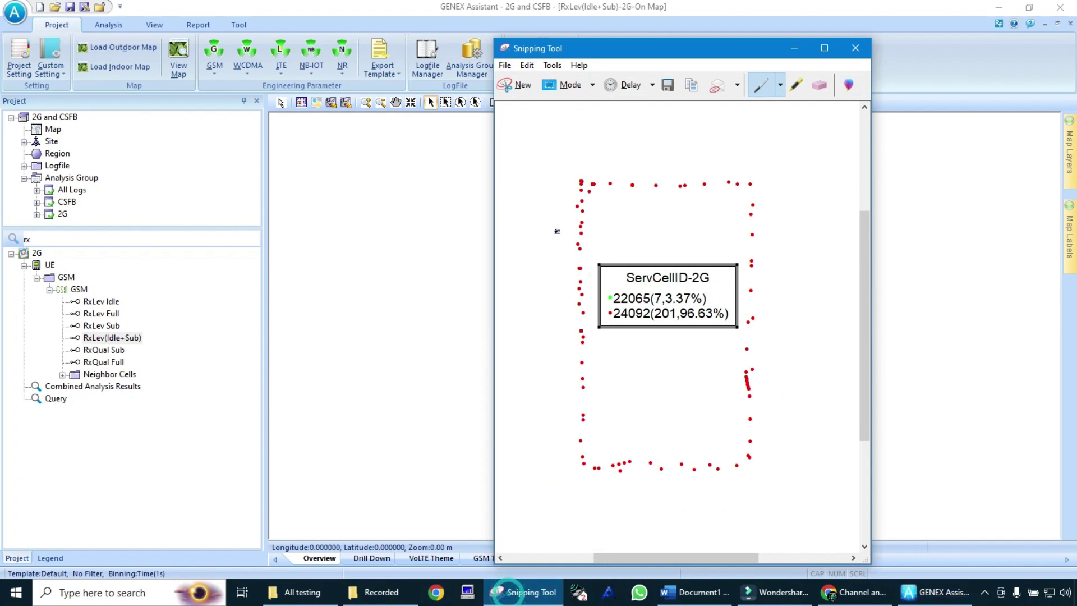
{"action": "left_click", "coordinate": [517, 85]}
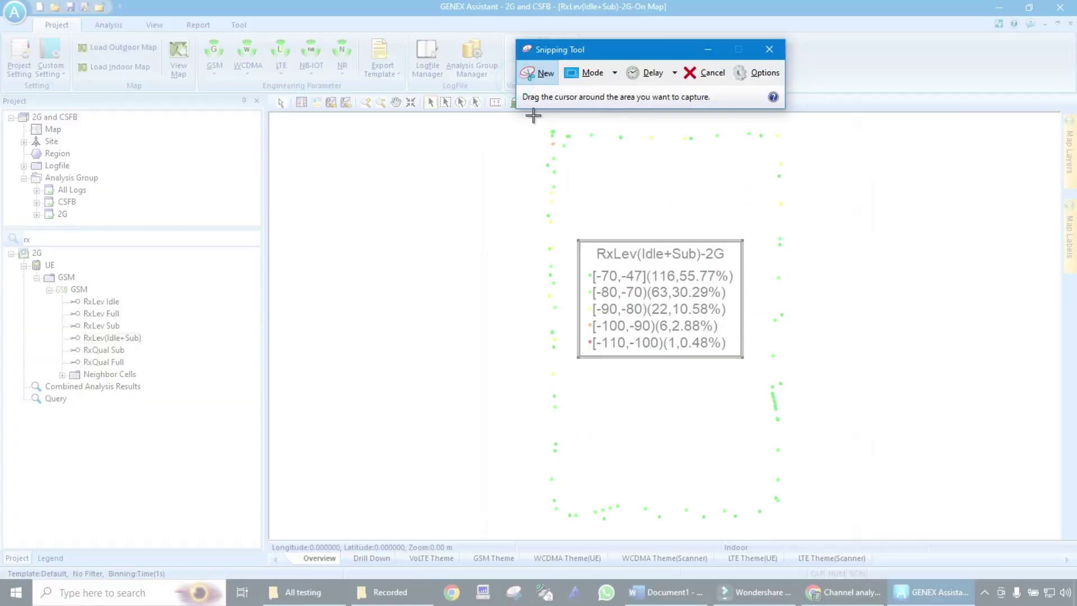
{"action": "left_click_drag", "start_coordinate": [530, 115], "coordinate": [839, 540]}
{"action": "key", "text": "ctrl+s"}
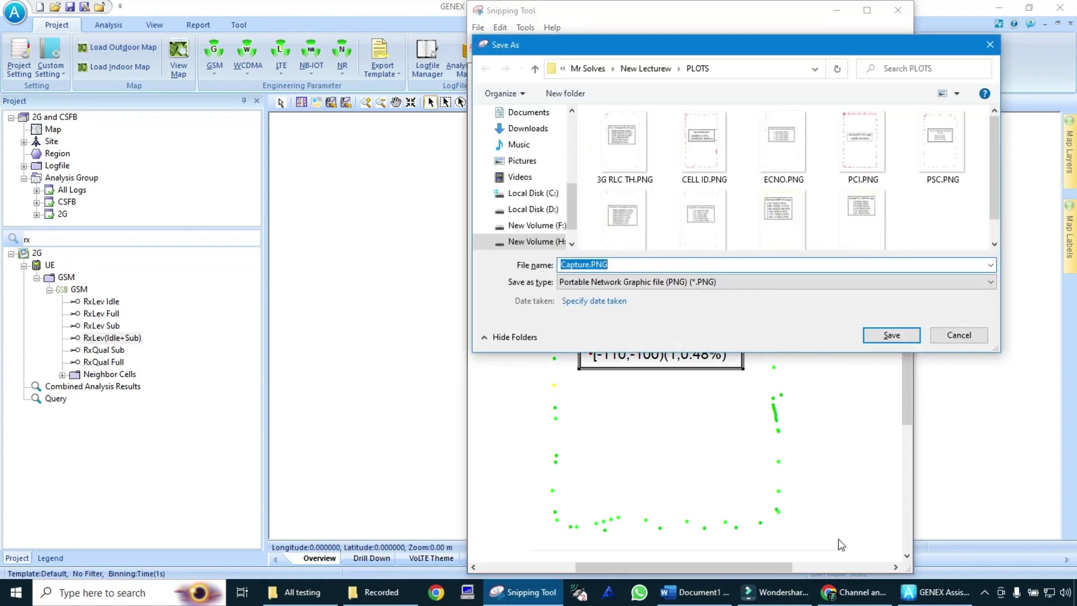
{"action": "type", "text": "RX LEVEL IDLE SUB"}
{"action": "key", "text": "Return"}
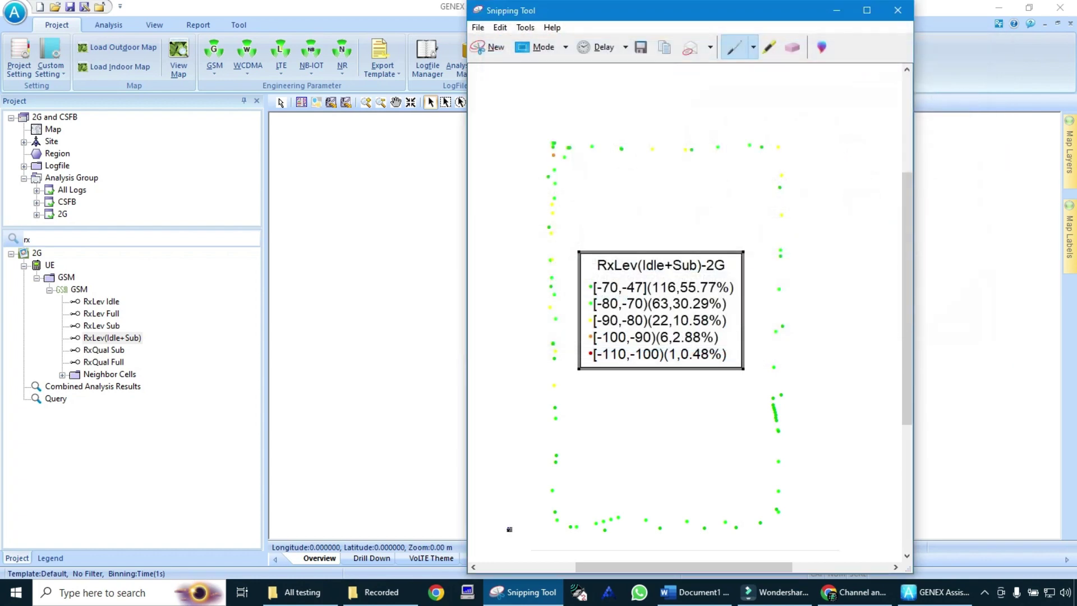
In GENEX Assistant, display RxQual Sub on a map and place its enlarged legend inside the test route.
{"action": "left_click", "coordinate": [114, 352]}
{"action": "double_click", "coordinate": [114, 353]}
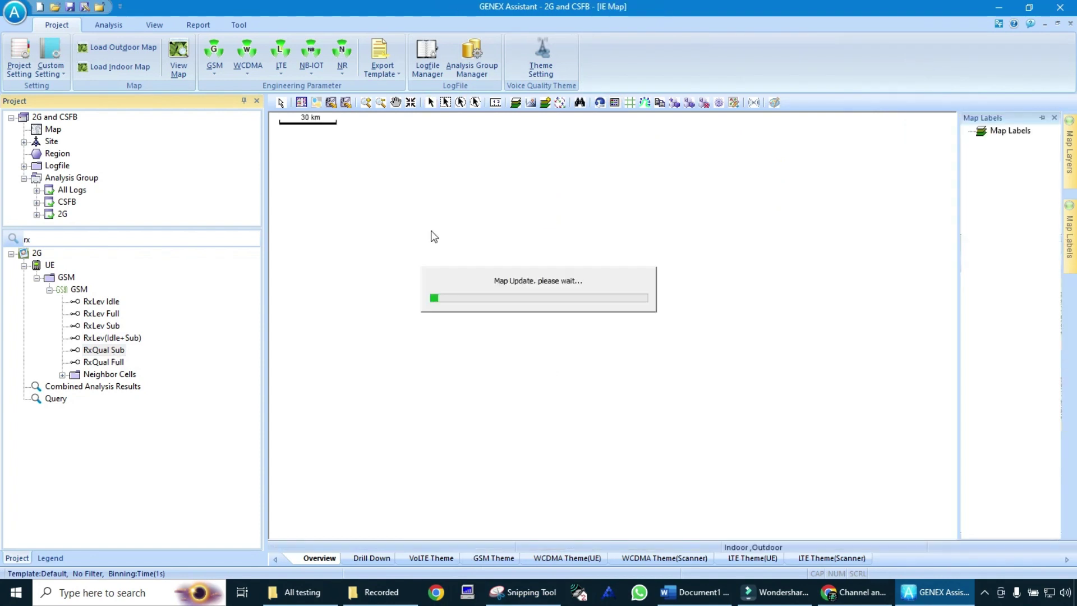
{"action": "left_click", "coordinate": [615, 105]}
{"action": "left_click", "coordinate": [587, 329]}
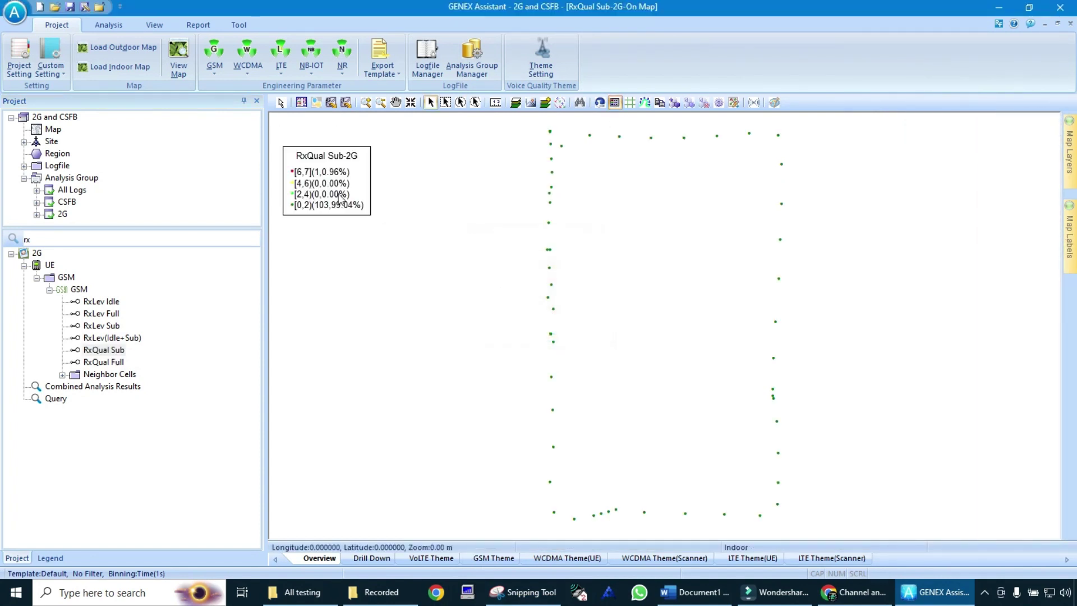
{"action": "left_click", "coordinate": [680, 212]}
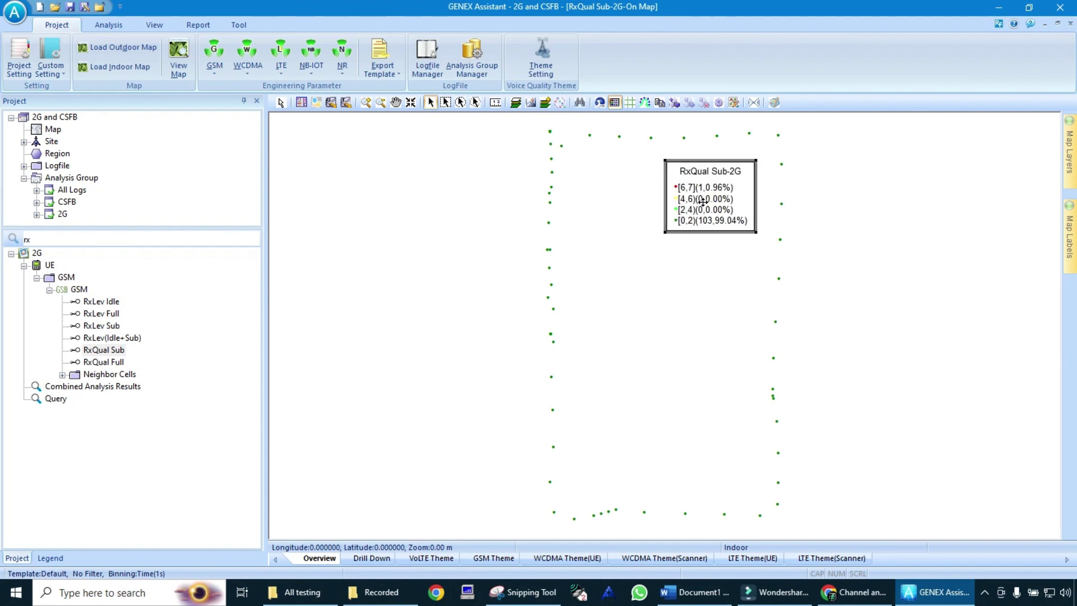
{"action": "left_click_drag", "start_coordinate": [666, 230], "coordinate": [628, 320]}
{"action": "left_click_drag", "start_coordinate": [649, 213], "coordinate": [647, 285]}
Snip the RxQual Sub map with Snipping Tool and save it as the PNG "RX QUALITY SUB" in the PLOTS folder.
{"action": "left_click", "coordinate": [517, 596]}
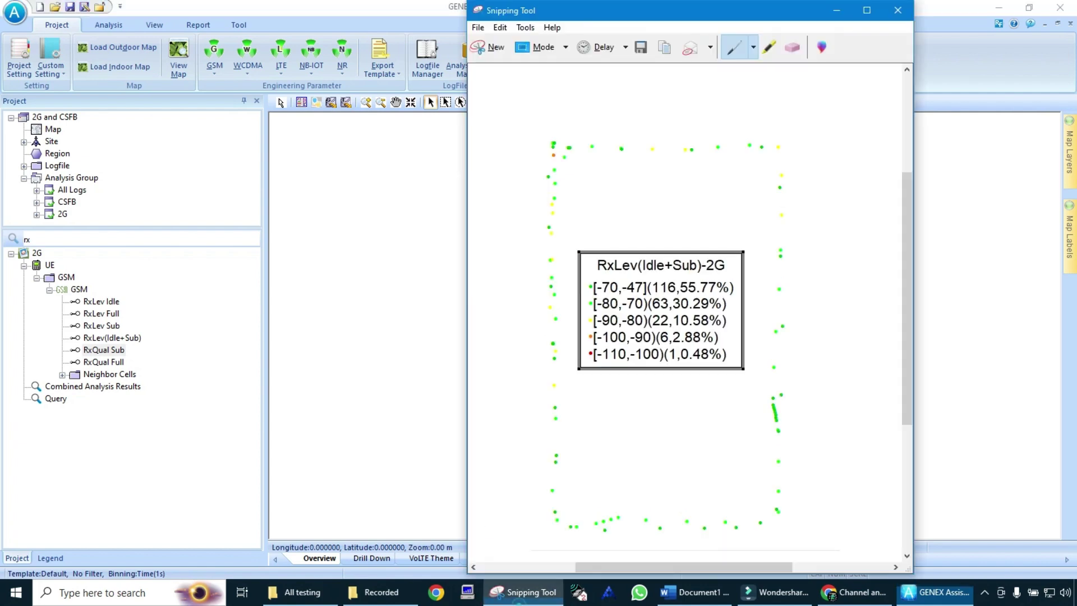
{"action": "left_click", "coordinate": [495, 50]}
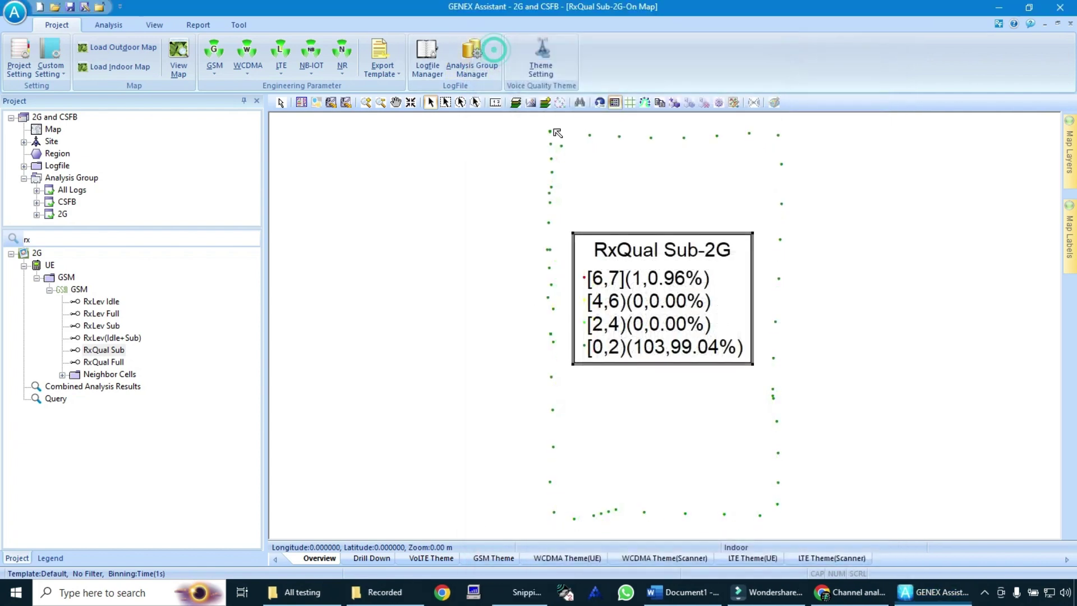
{"action": "left_click_drag", "start_coordinate": [531, 118], "coordinate": [832, 531]}
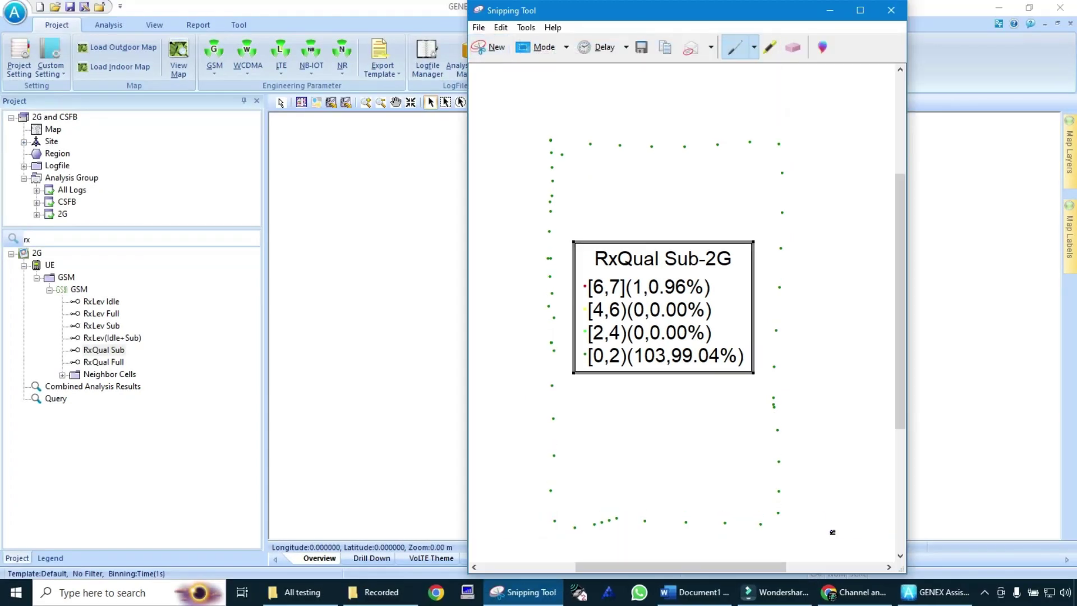
{"action": "key", "text": "ctrl+s"}
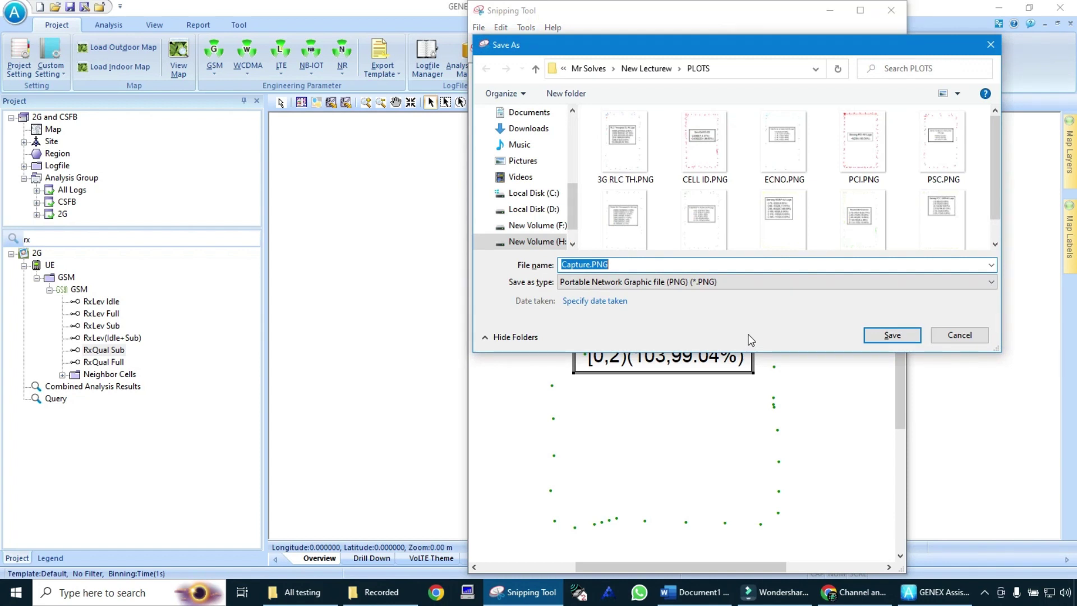
{"action": "type", "text": "RX Q"}
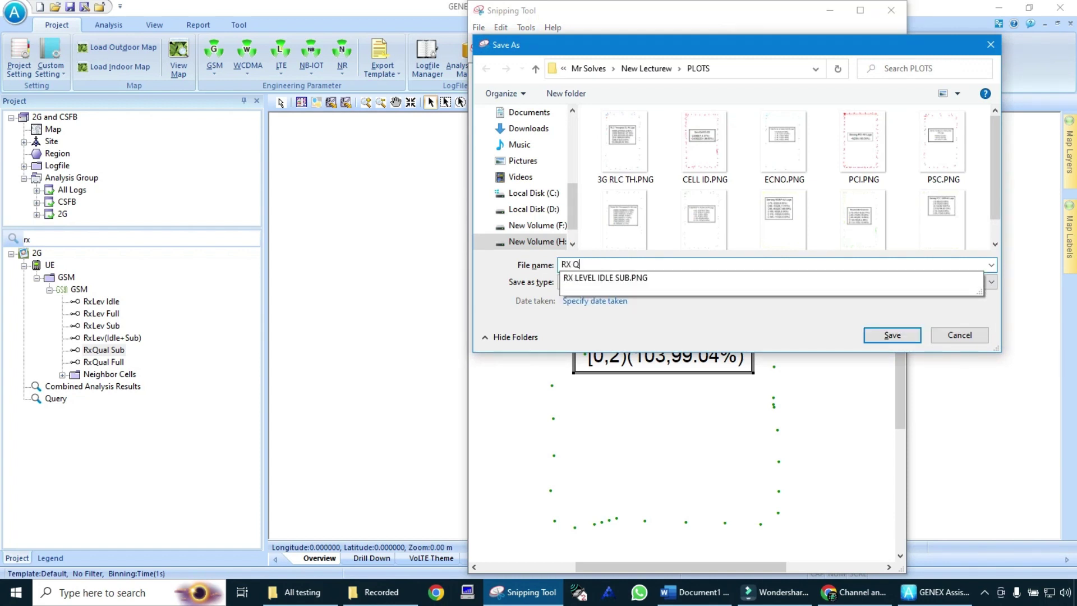
{"action": "type", "text": "UALITY SUB"}
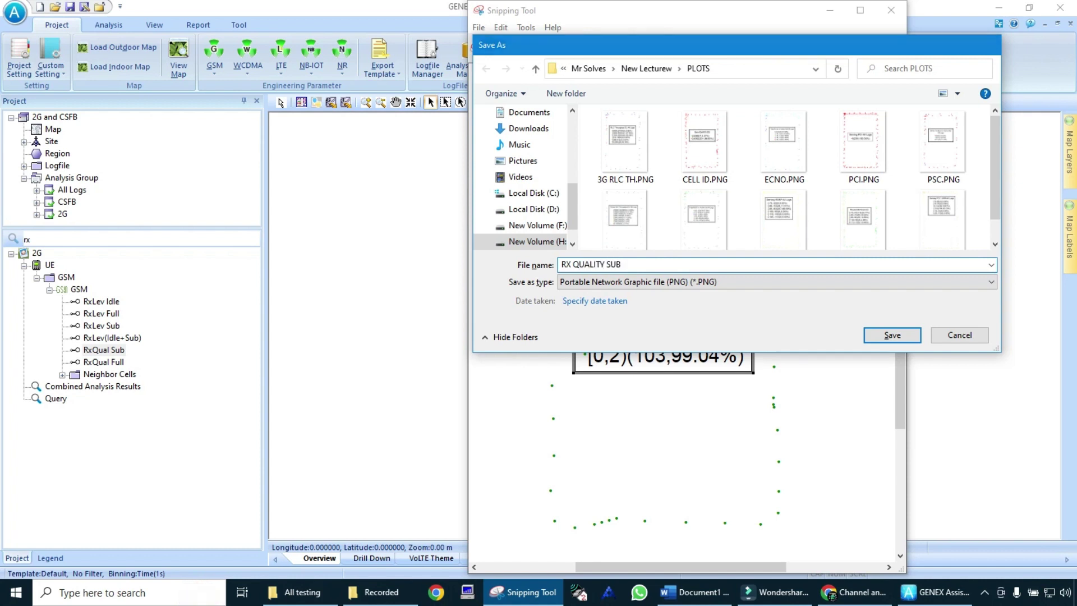
{"action": "key", "text": "Return"}
In GENEX Assistant, search the 2G group's parameters for "fail" and clear the search.
{"action": "left_click", "coordinate": [144, 234]}
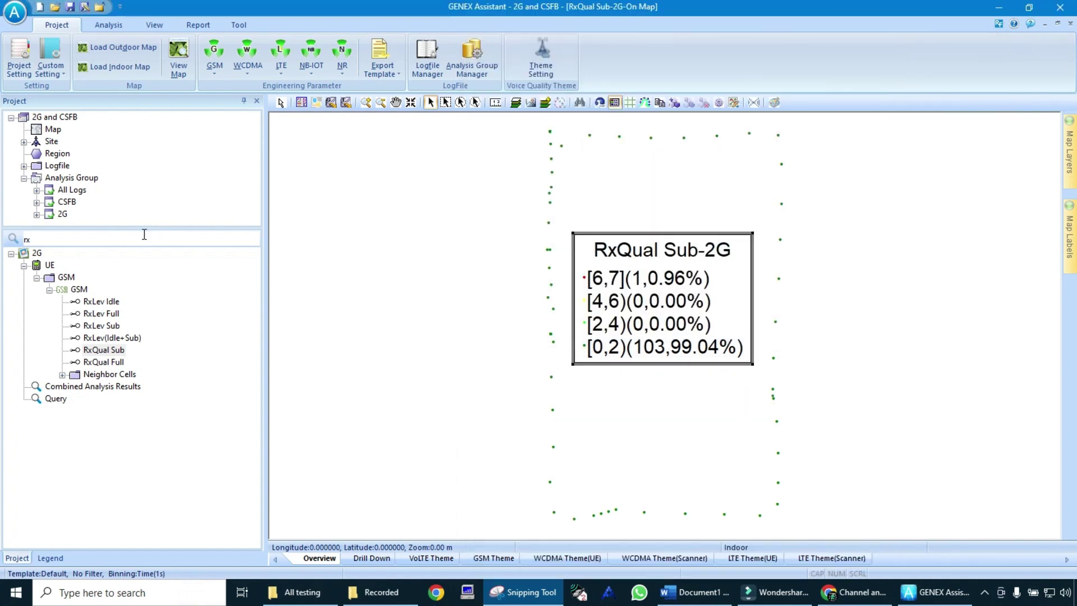
{"action": "key", "text": "BackSpace"}
{"action": "key", "text": "BackSpace"}
{"action": "type", "text": "fail"}
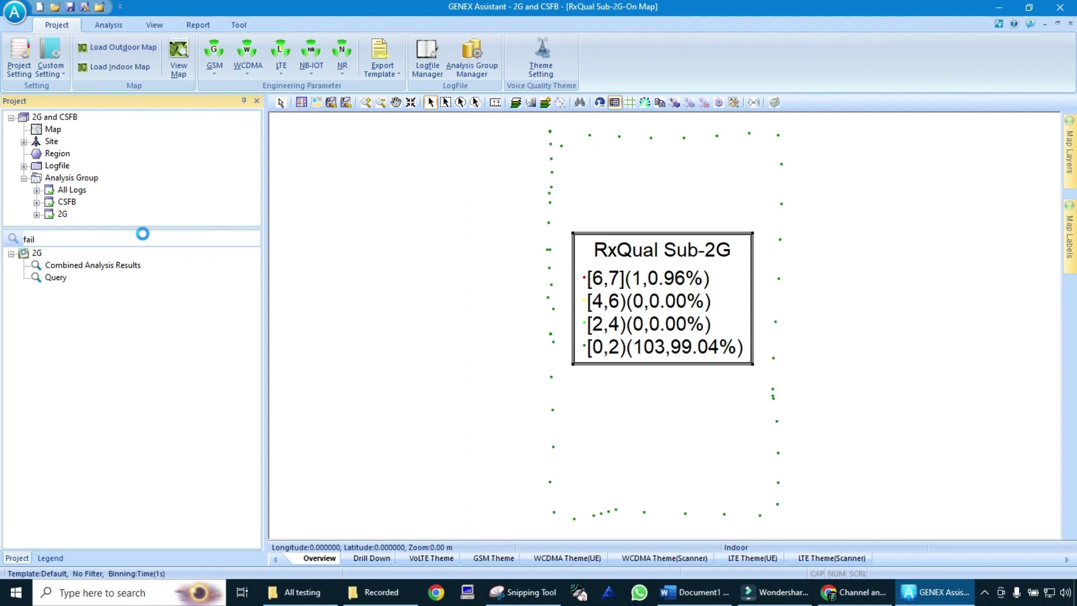
{"action": "key", "text": "BackSpace"}
{"action": "key", "text": "BackSpace"}
{"action": "key", "text": "BackSpace"}
{"action": "key", "text": "BackSpace"}
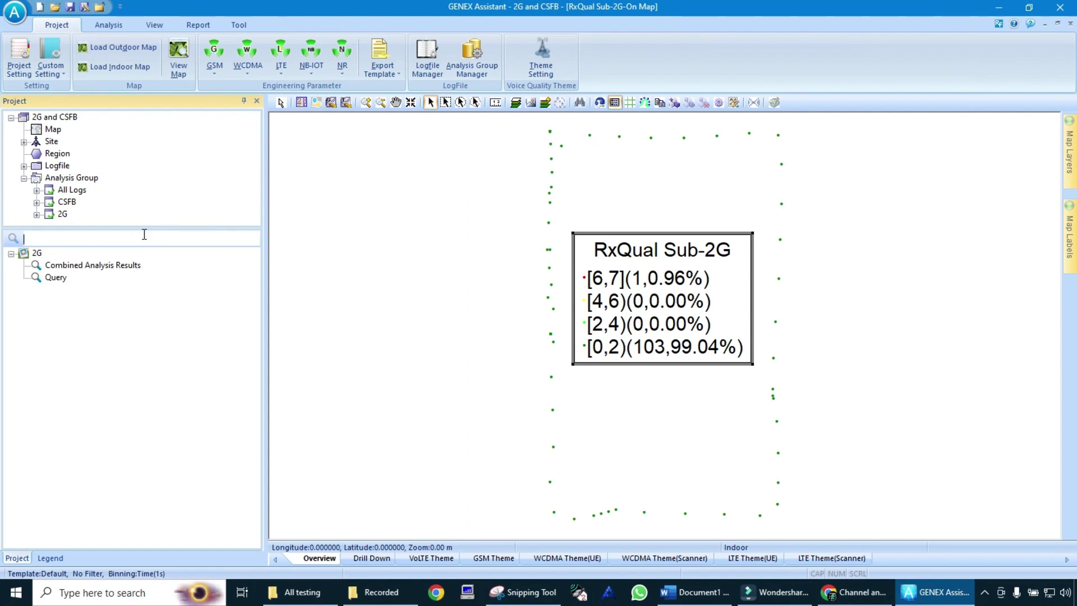
Search the CSFB analysis group's parameters for "csfb" and widen the project pane to show the full parameter names.
{"action": "left_click", "coordinate": [69, 202]}
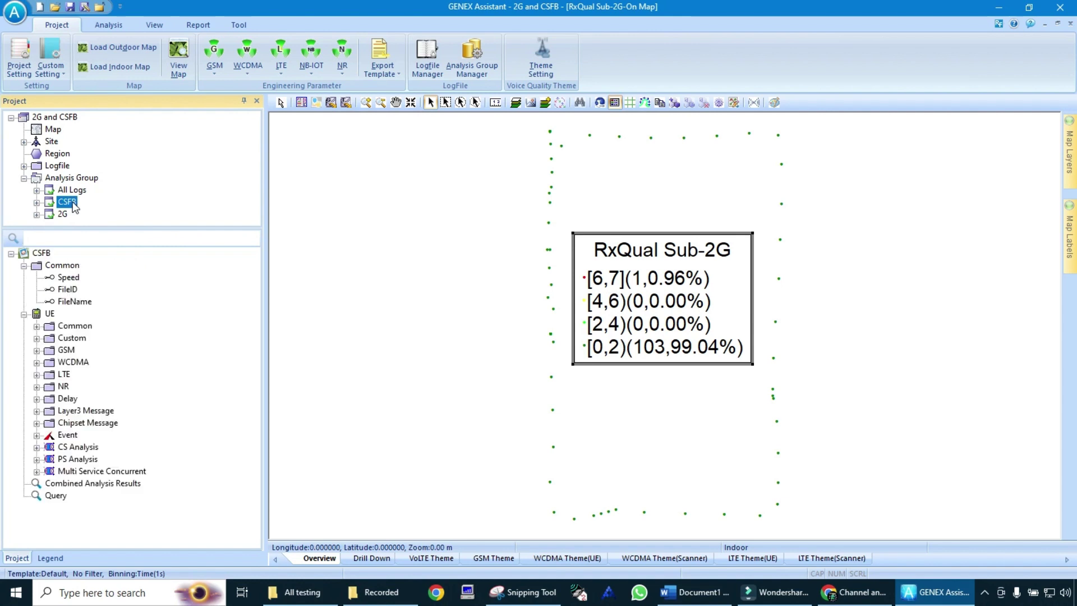
{"action": "left_click", "coordinate": [87, 238]}
{"action": "type", "text": "csfb"}
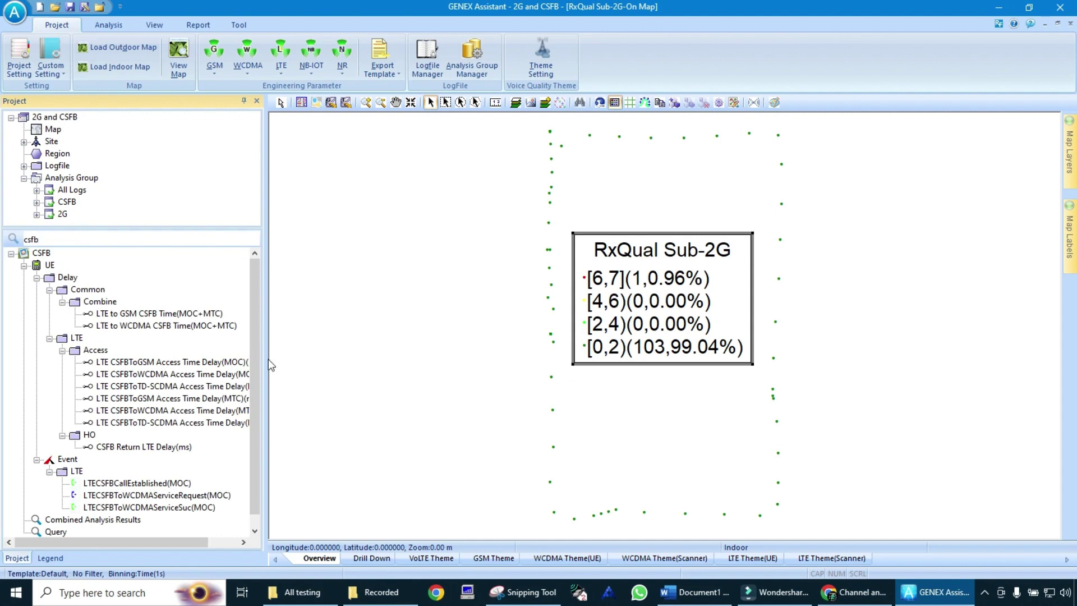
{"action": "left_click_drag", "start_coordinate": [268, 360], "coordinate": [341, 374]}
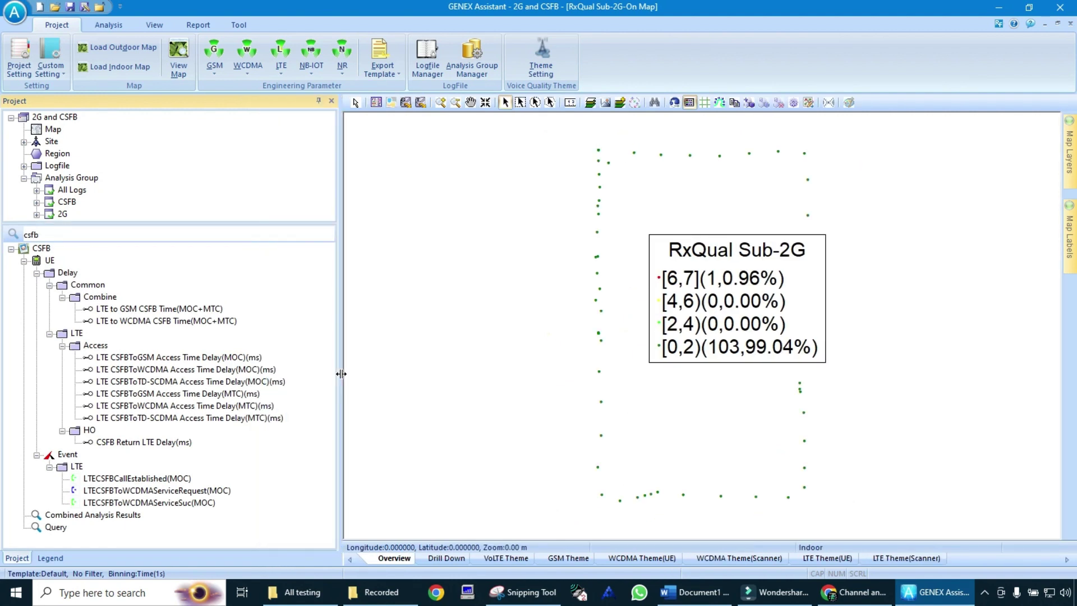
Display the LTE to GSM CSFB Time(MOC+MTC) delay of the CSFB group on a sheet.
{"action": "left_click", "coordinate": [127, 310]}
{"action": "right_click", "coordinate": [127, 311]}
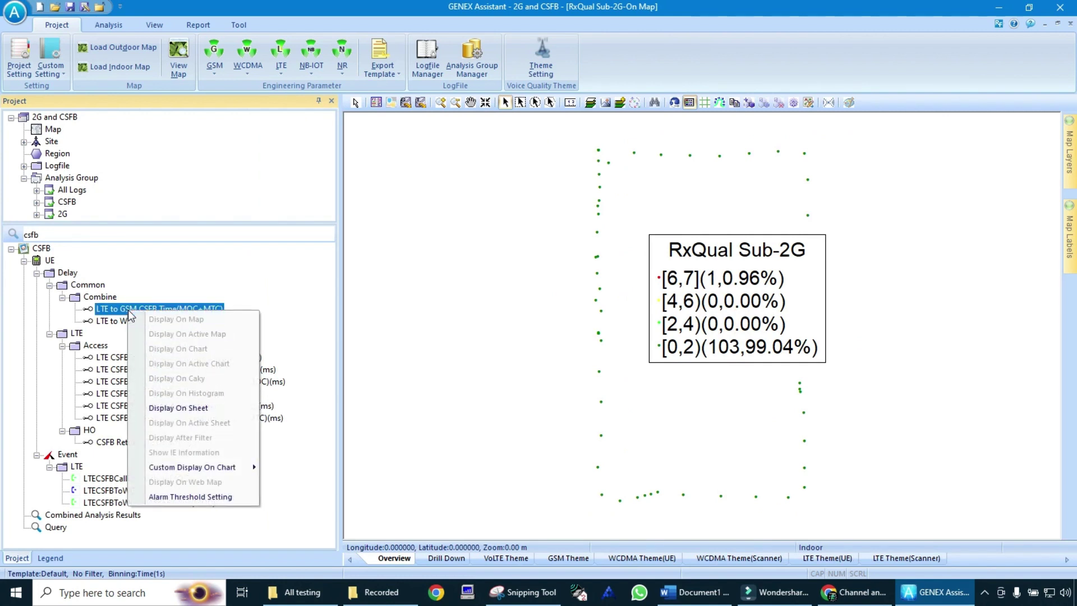
{"action": "left_click", "coordinate": [202, 405]}
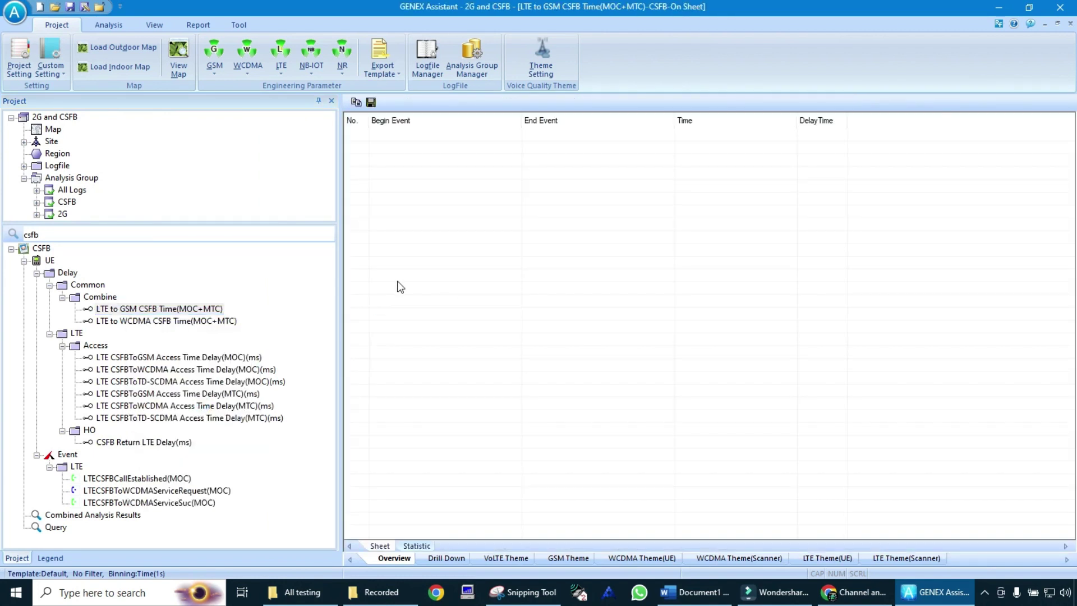
Display the LTE to WCDMA CSFB Time(MOC+MTC) delay on a sheet and show its statistics.
{"action": "left_click", "coordinate": [173, 323]}
{"action": "right_click", "coordinate": [174, 323]}
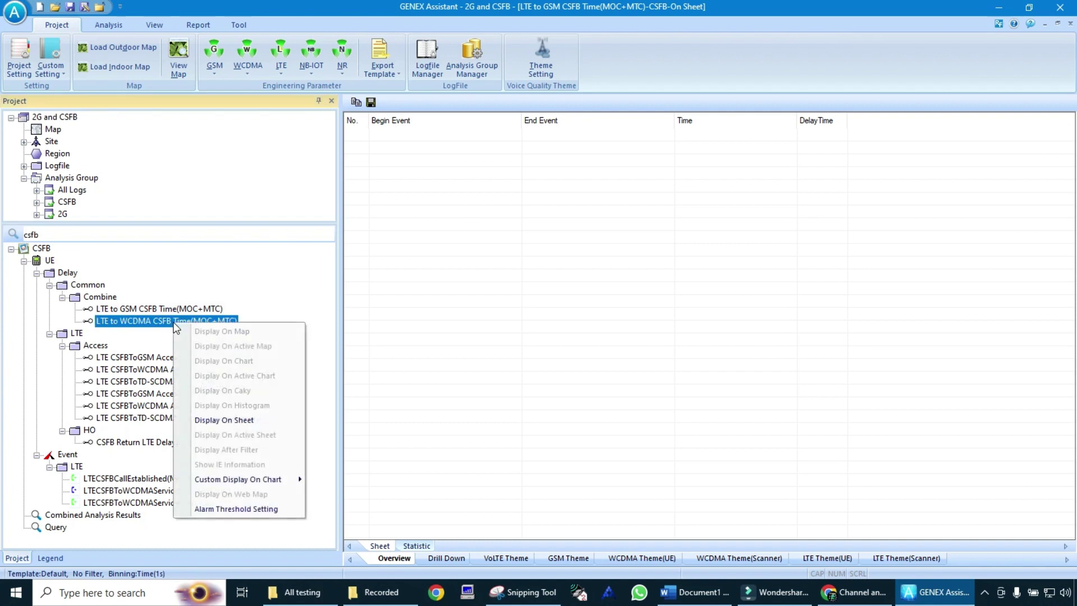
{"action": "left_click", "coordinate": [245, 418]}
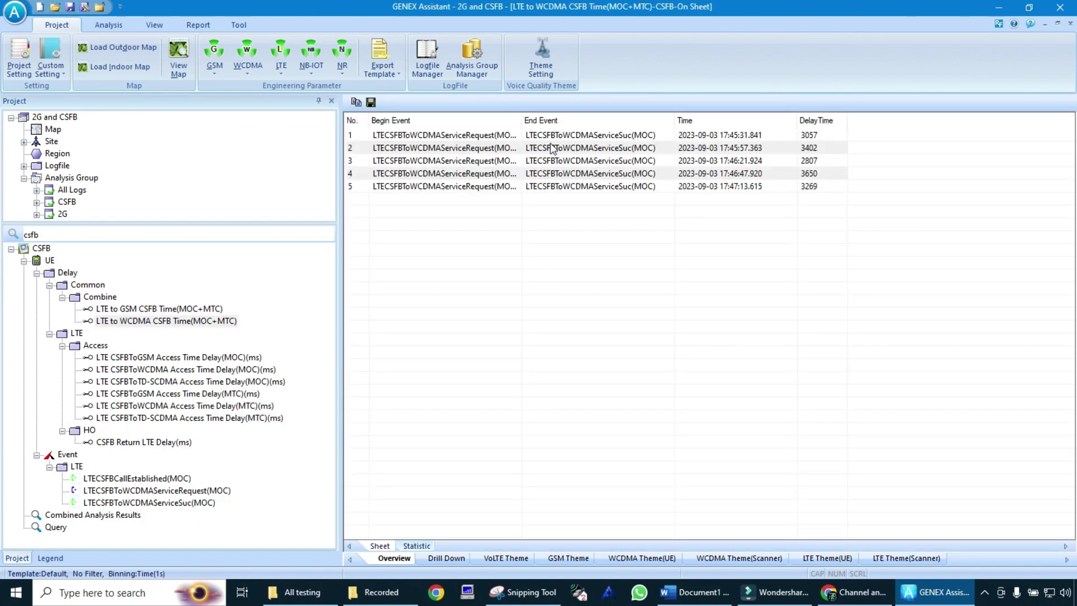
{"action": "left_click", "coordinate": [416, 546]}
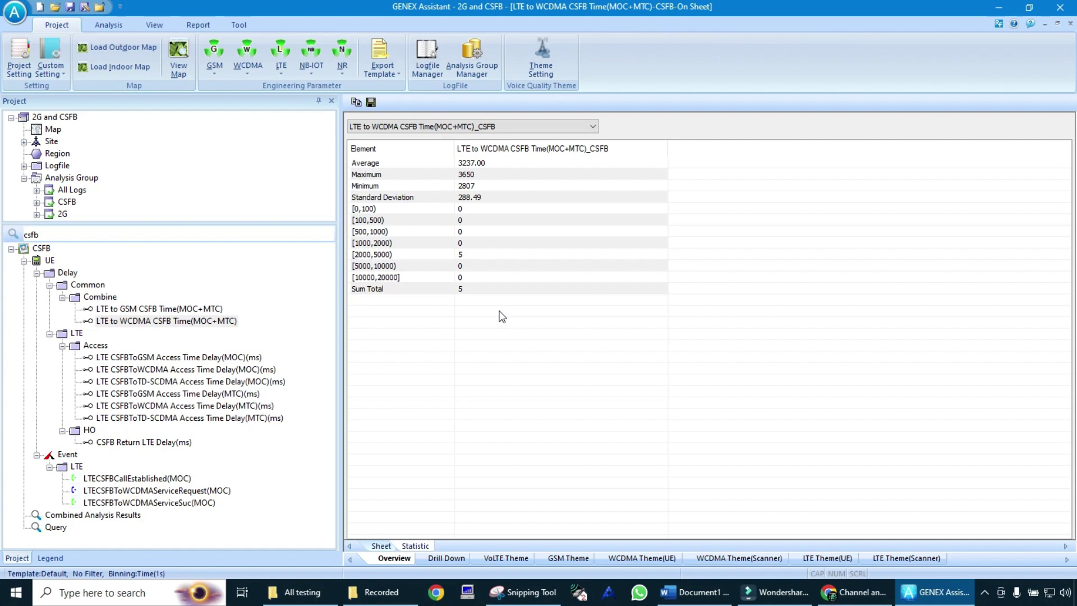
Display the LTECSFBCallEstablished(MOC) events on a sheet and widen the event column to fit its contents.
{"action": "left_click", "coordinate": [138, 479]}
{"action": "right_click", "coordinate": [137, 479]}
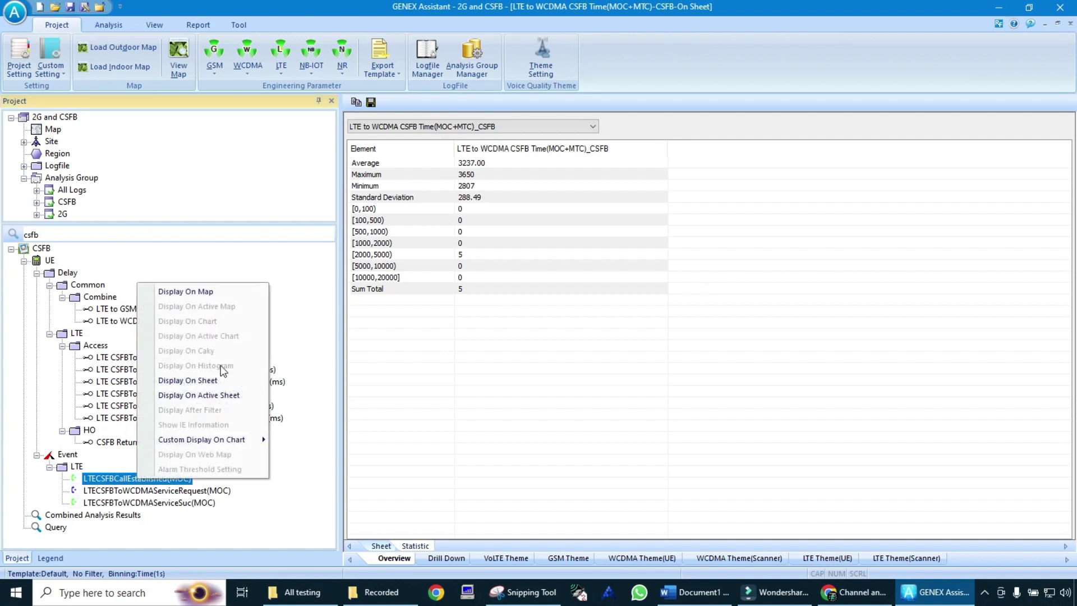
{"action": "left_click", "coordinate": [223, 381]}
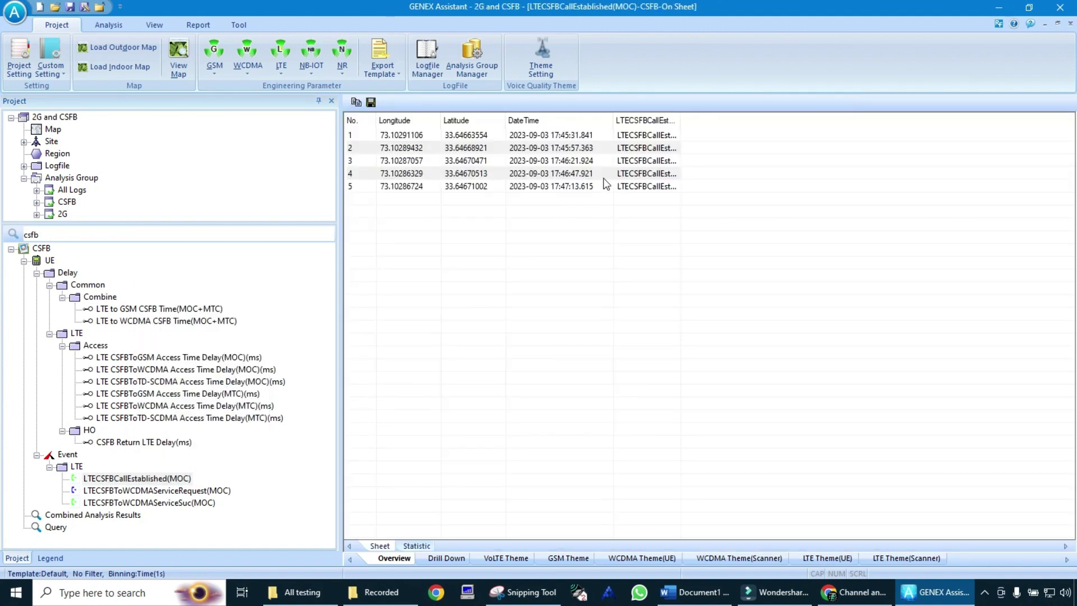
{"action": "double_click", "coordinate": [681, 121]}
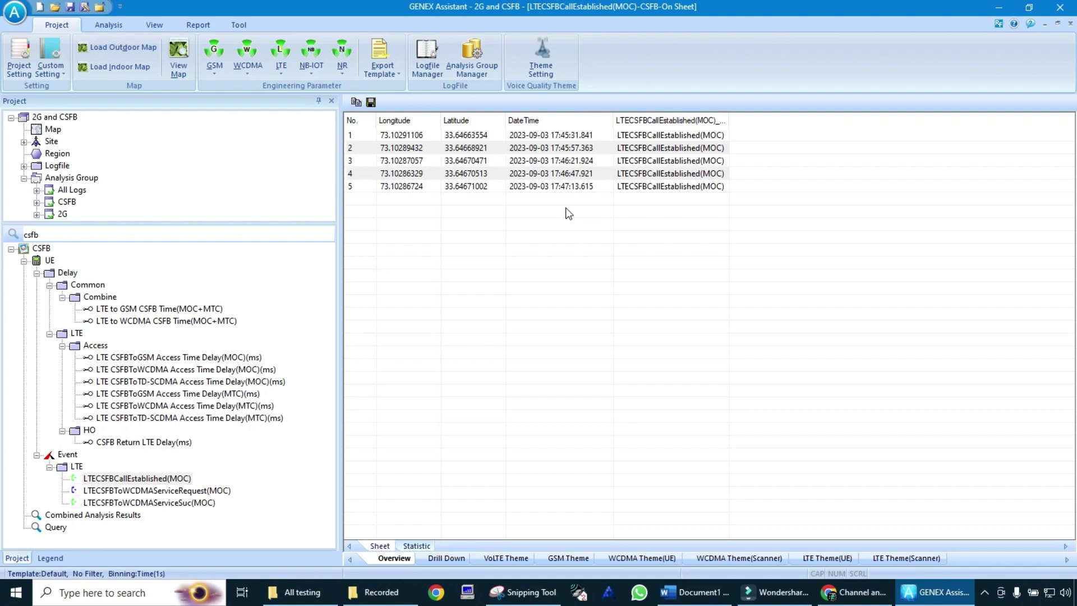
Minimize the GENEX Assistant, Snipping Tool and file browser windows to reveal the desktop.
{"action": "left_click", "coordinate": [998, 7]}
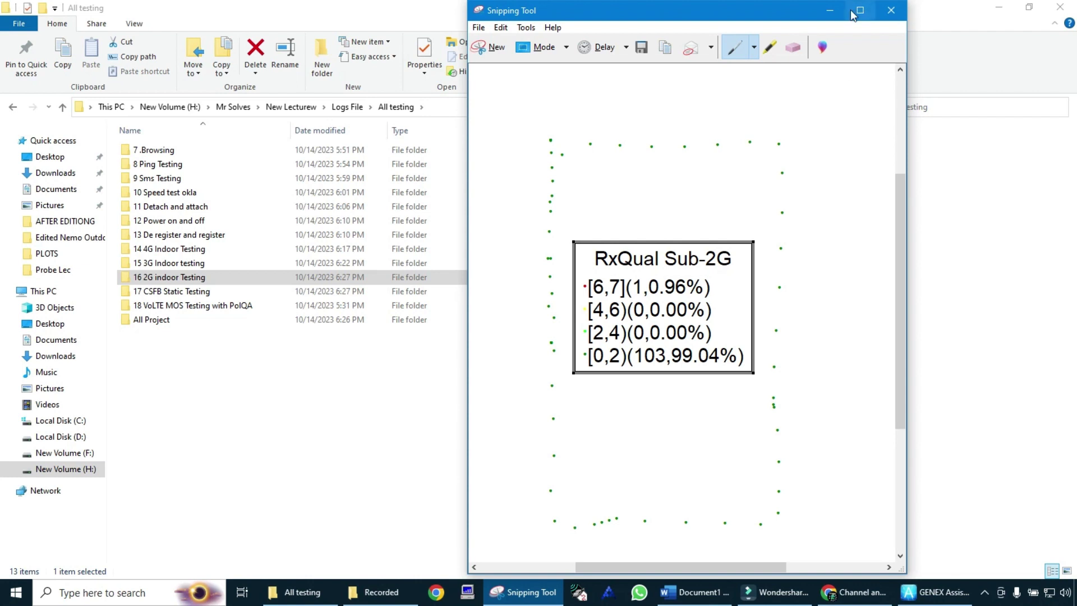
{"action": "left_click", "coordinate": [830, 10]}
{"action": "left_click", "coordinate": [998, 7]}
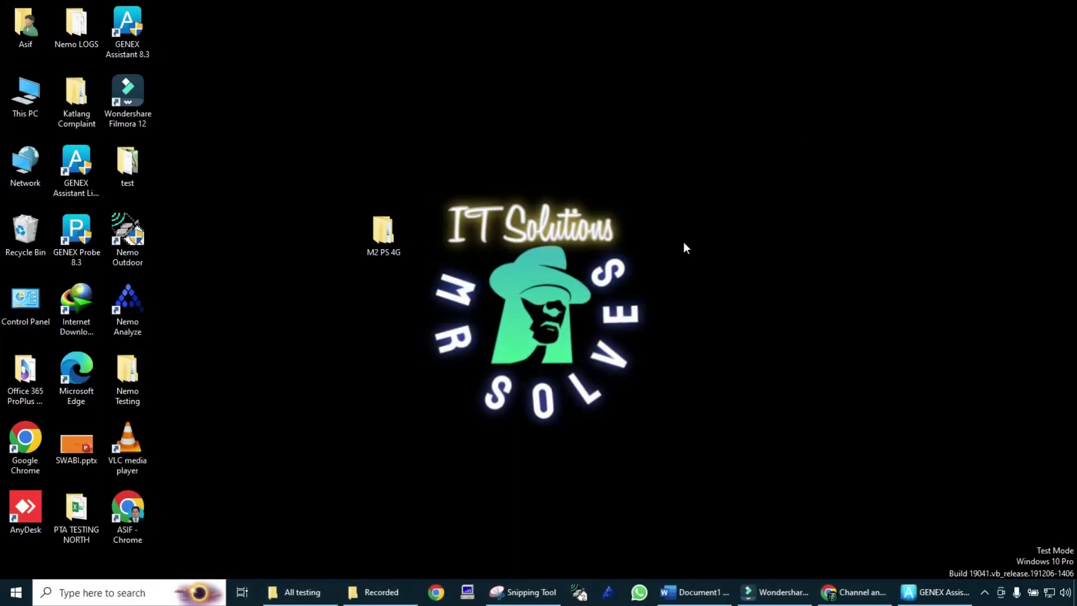